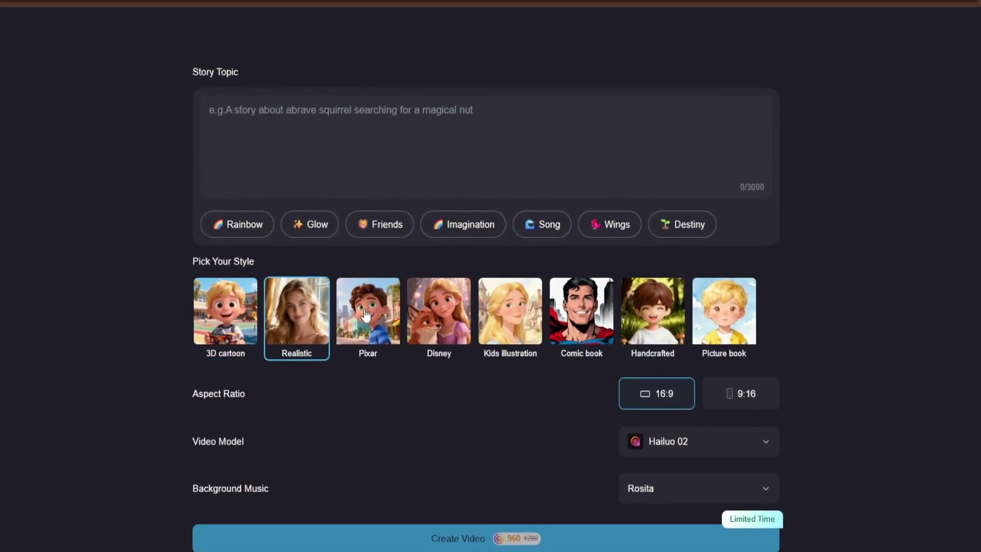
- Preview the Handcrafted and Picture book styles for the kids story and open the list of video models
left_click(647, 314)
left_click(730, 312)
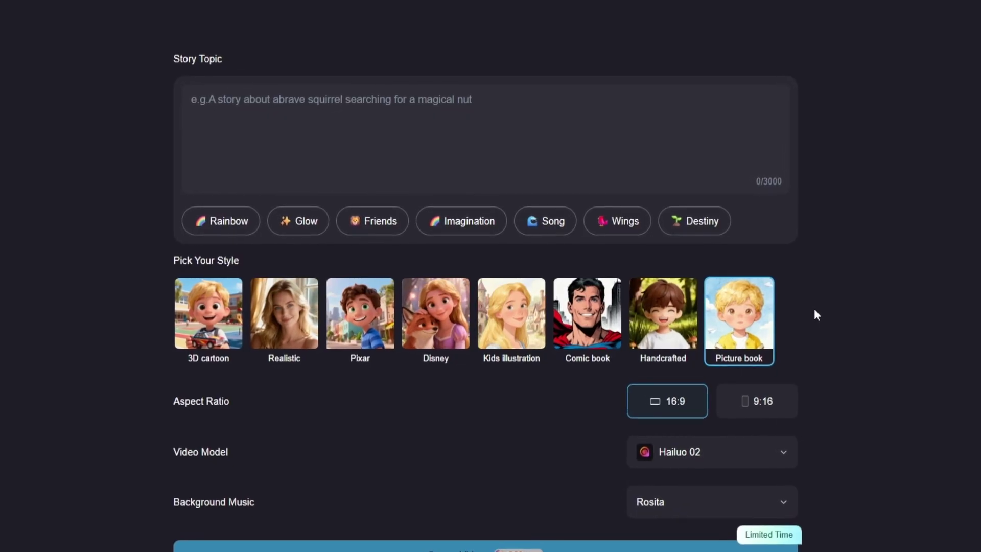
left_click(792, 460)
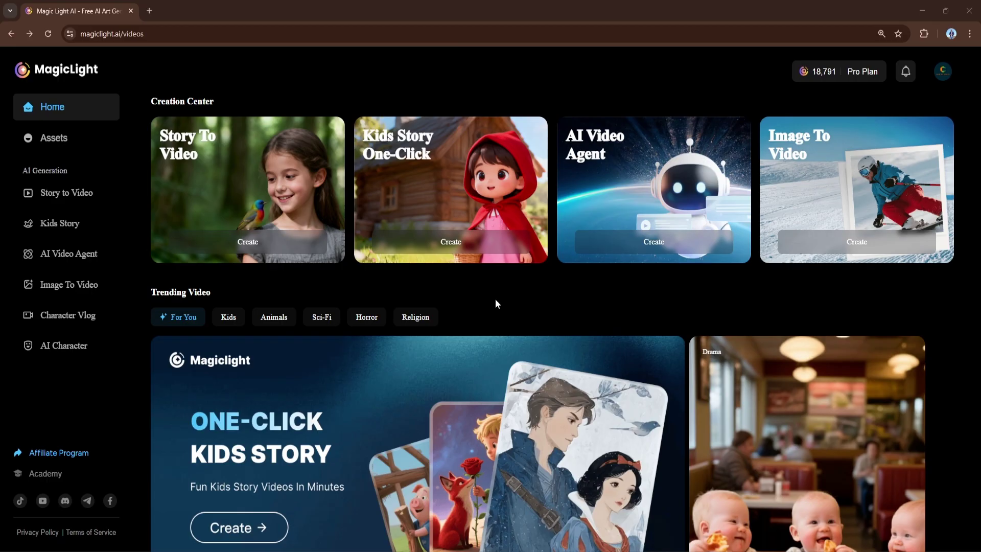
- Open Story To Video and examine its Smart and Basic script modes, visual styles, and Kids and Animals trending scripts
left_click(232, 164)
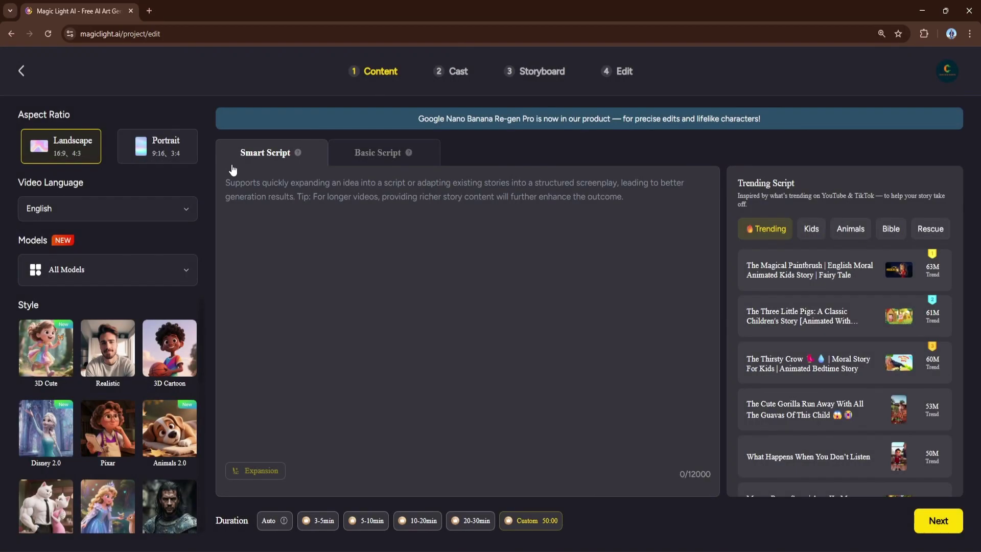
left_click(381, 160)
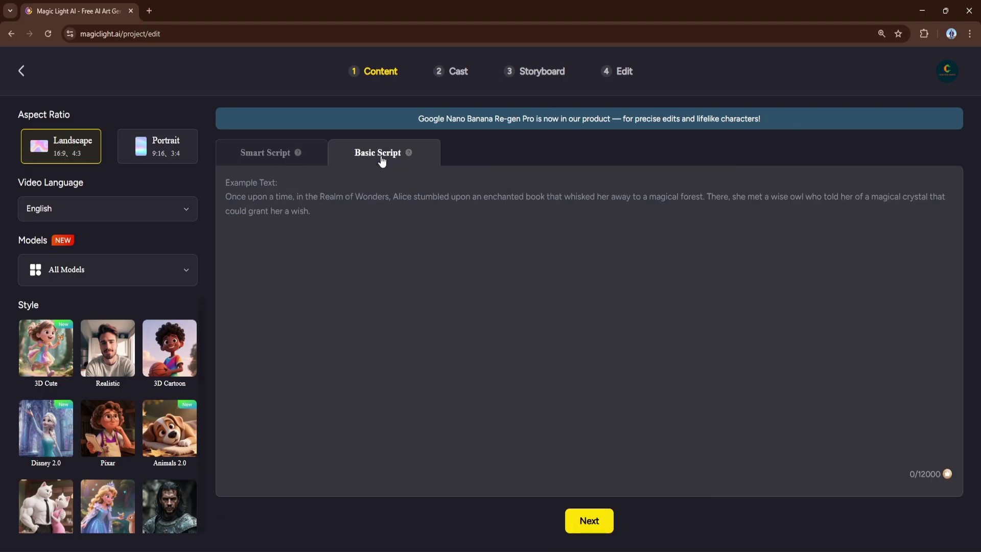
left_click(273, 164)
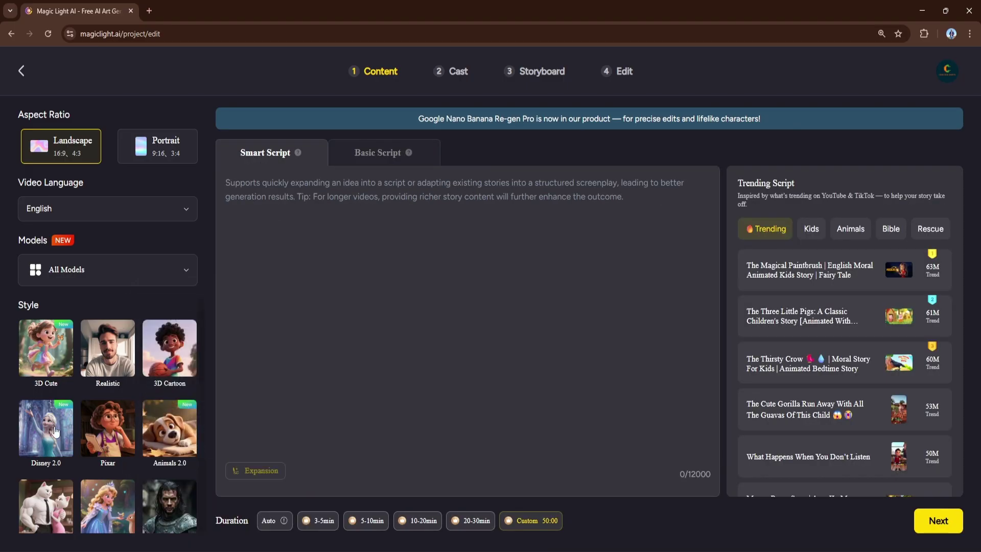
scroll(117, 425, "down", 4)
scroll(116, 425, "down", 3)
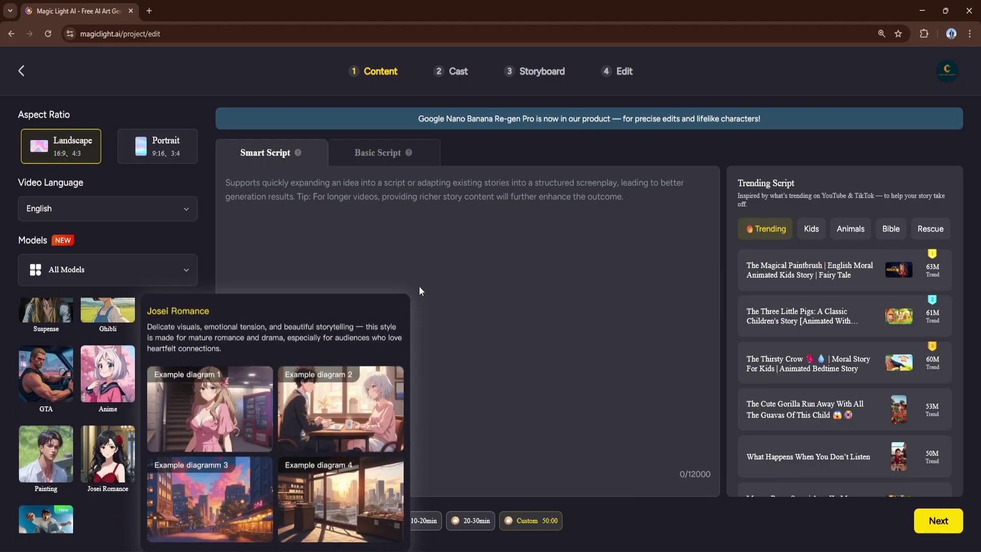
left_click(812, 228)
left_click(851, 228)
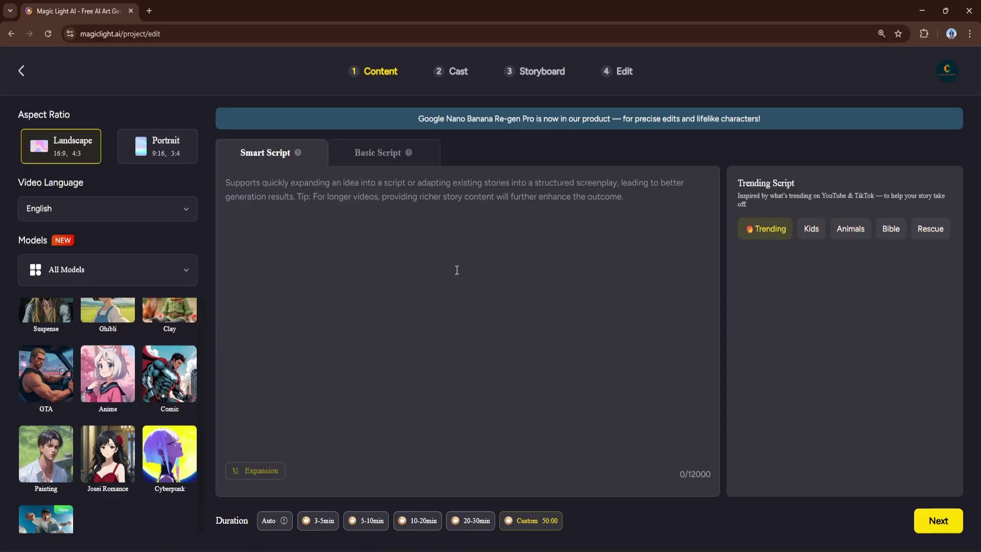
left_click(382, 155)
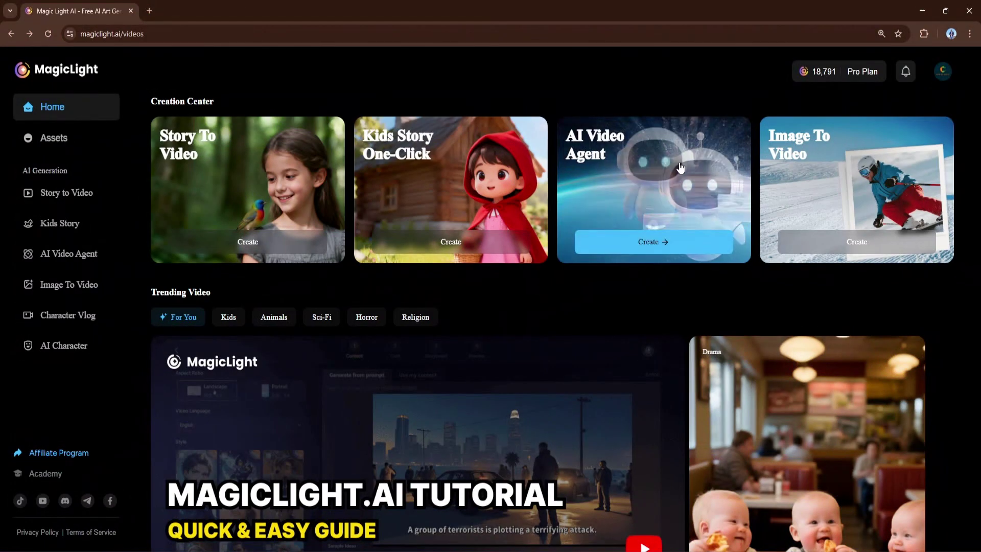
- Open AI Video Agent and look through its Animals, Bible, Rescue and Kids story examples
left_click(682, 169)
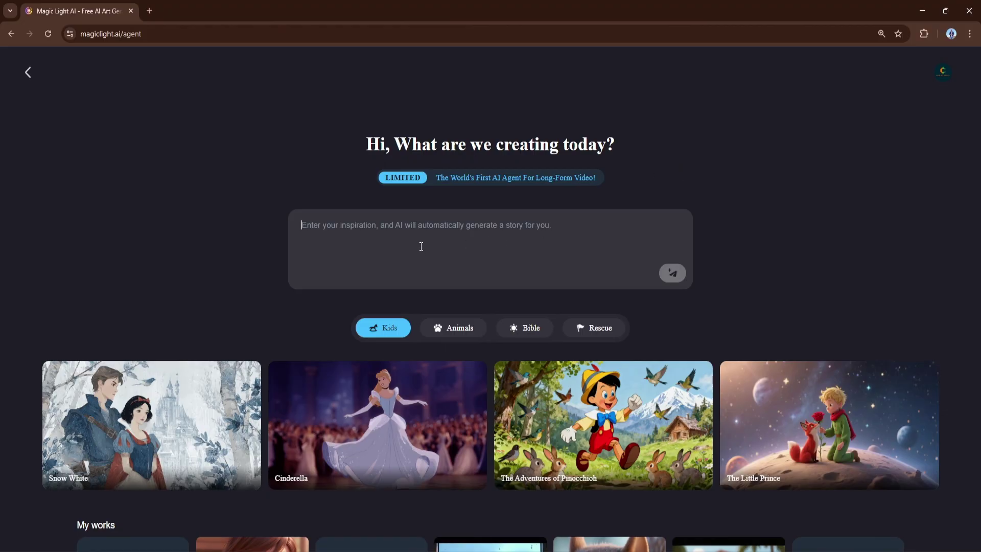
left_click(452, 327)
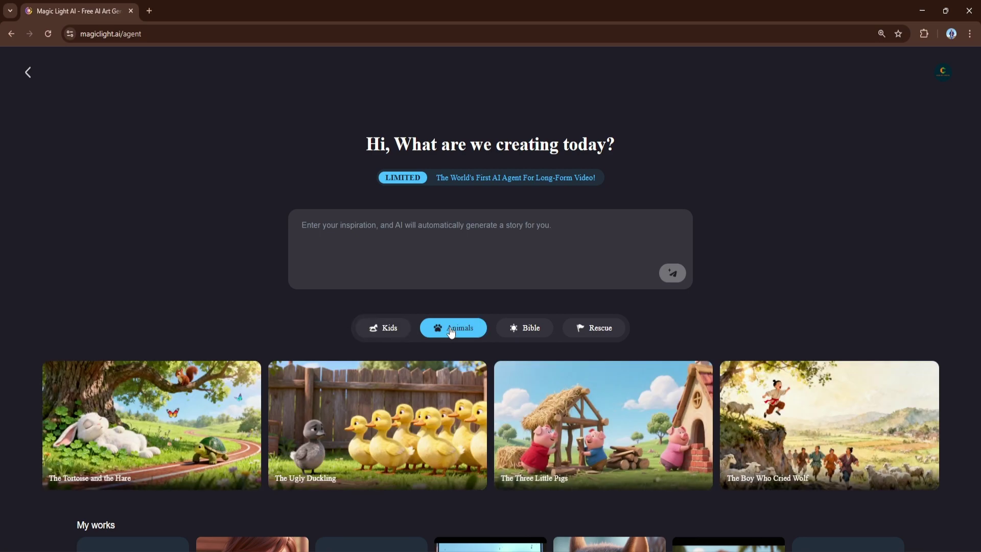
left_click(517, 333)
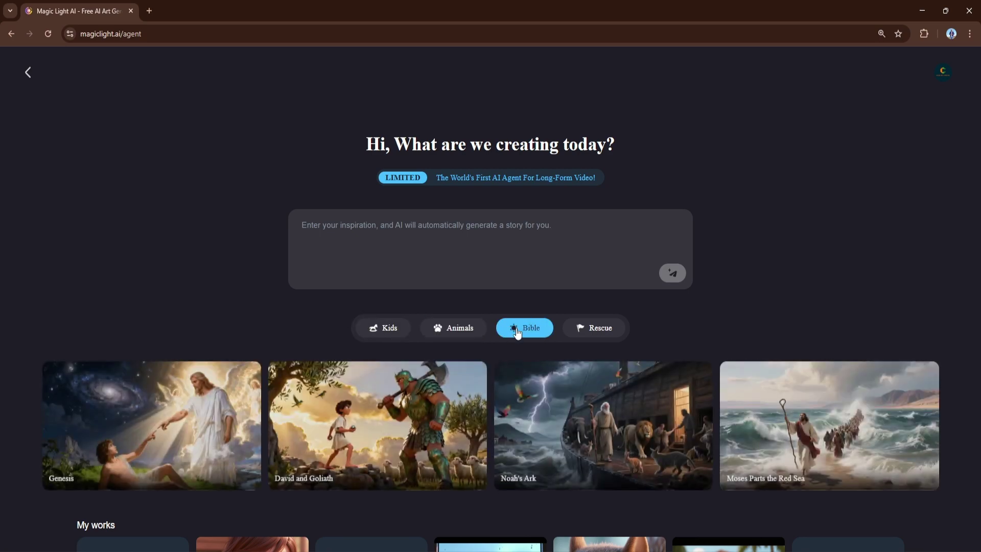
left_click(603, 331)
left_click(380, 325)
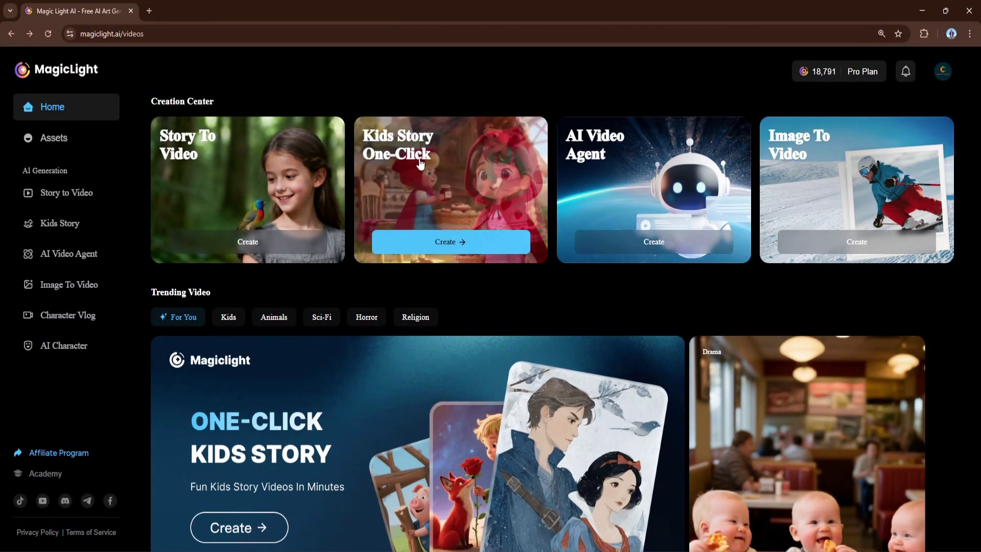
- Open Kids Story One-Click and try each visual style in turn, from Realistic through to Picture book
left_click(420, 162)
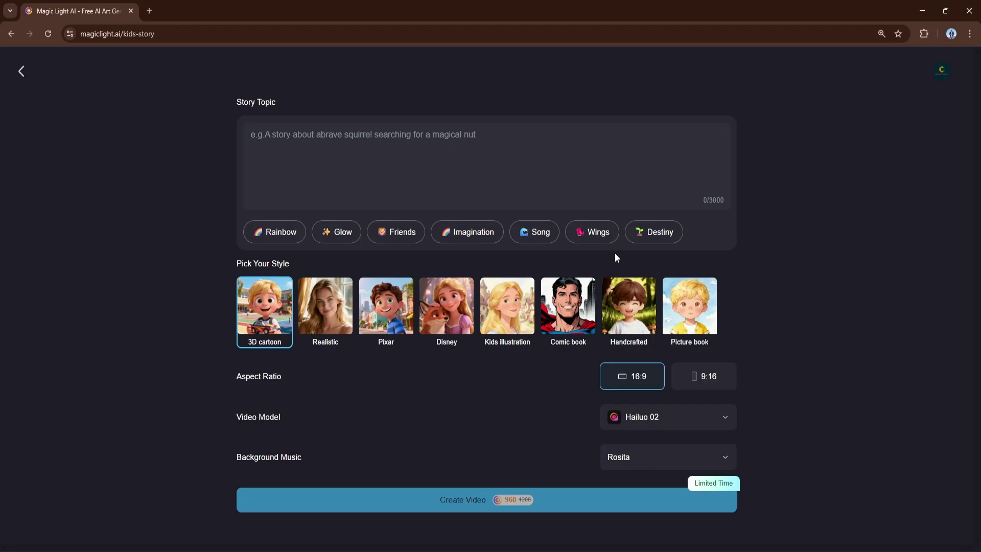
left_click(331, 317)
left_click(381, 310)
left_click(445, 307)
left_click(506, 309)
left_click(559, 306)
left_click(628, 307)
left_click(690, 306)
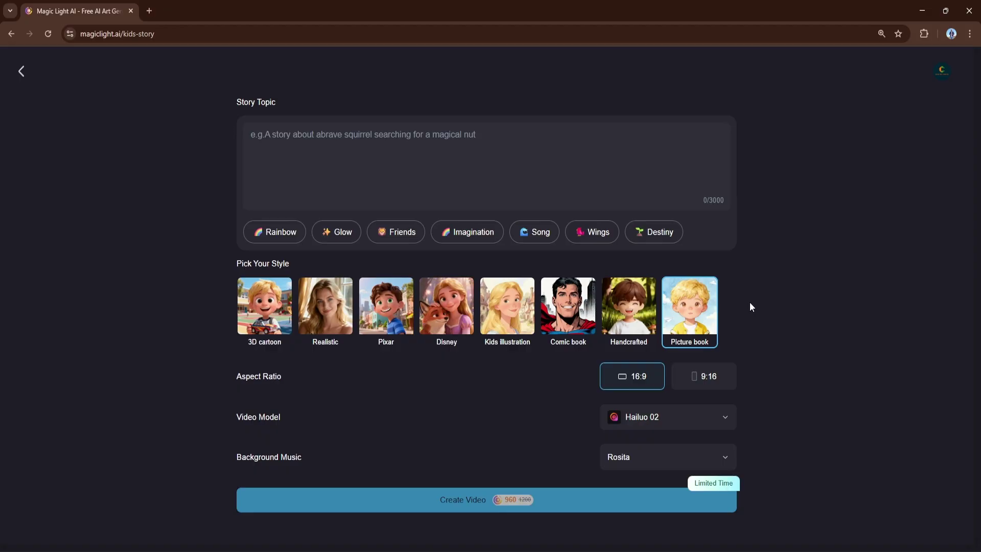
- Look through the video models offered for the one-click kids story, leaving the selection as it is
left_click(730, 413)
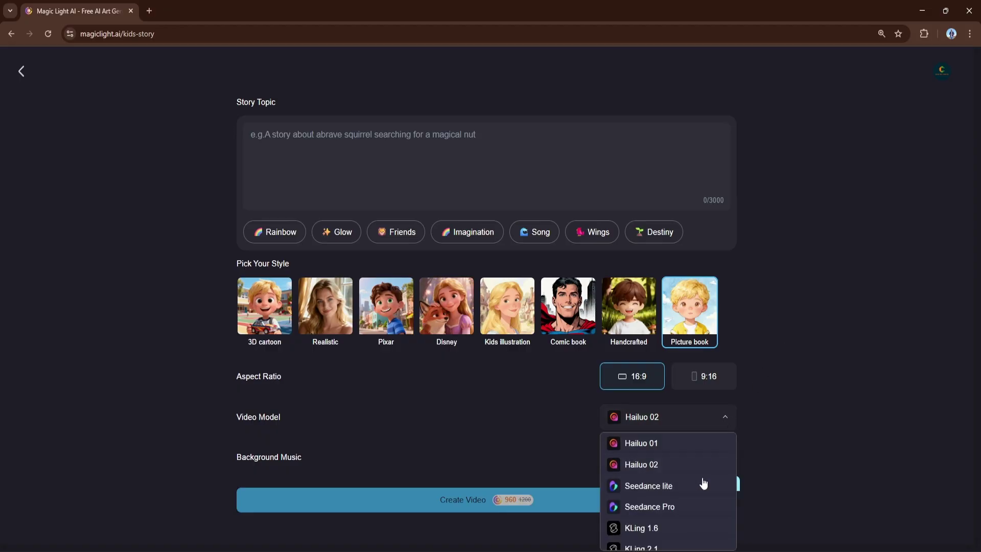
scroll(698, 480, "down", 2)
scroll(685, 511, "up", 2)
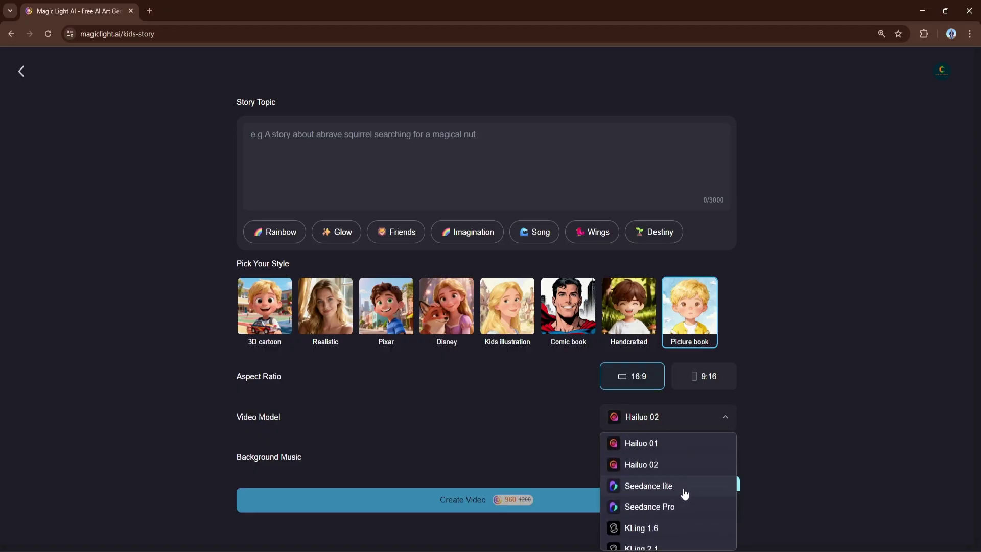
left_click(450, 411)
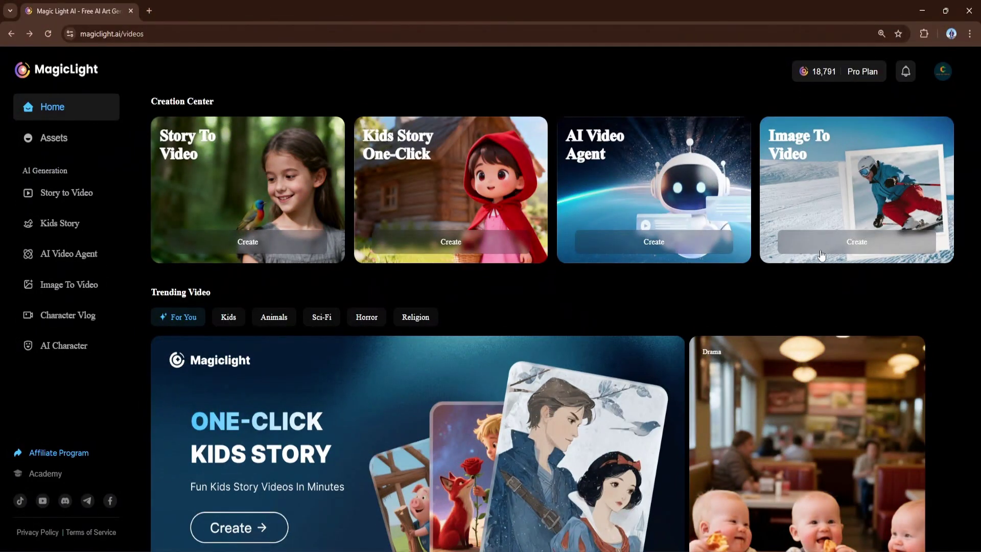
- Open Image To Video and look through the video models it offers
left_click(851, 149)
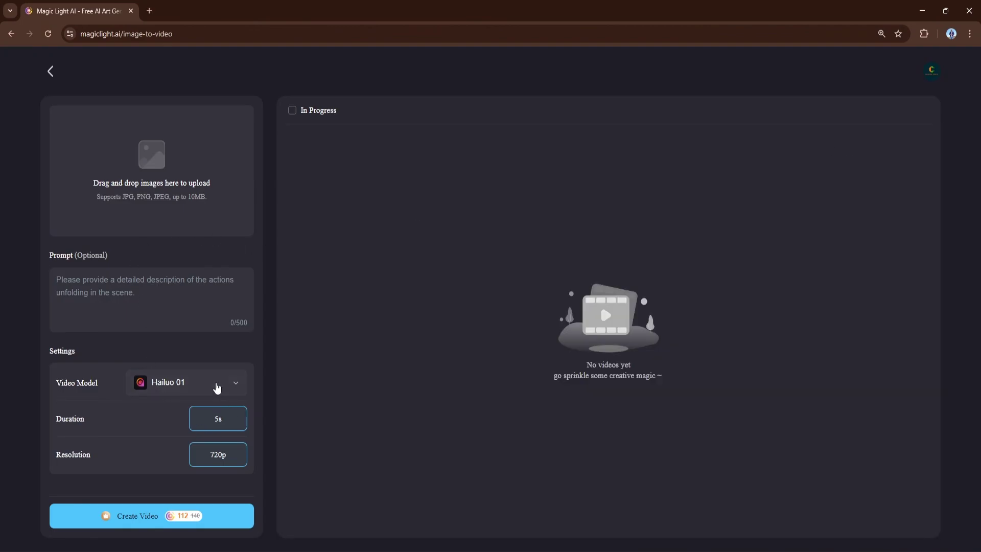
left_click(217, 389)
scroll(215, 457, "down", 2)
left_click(346, 333)
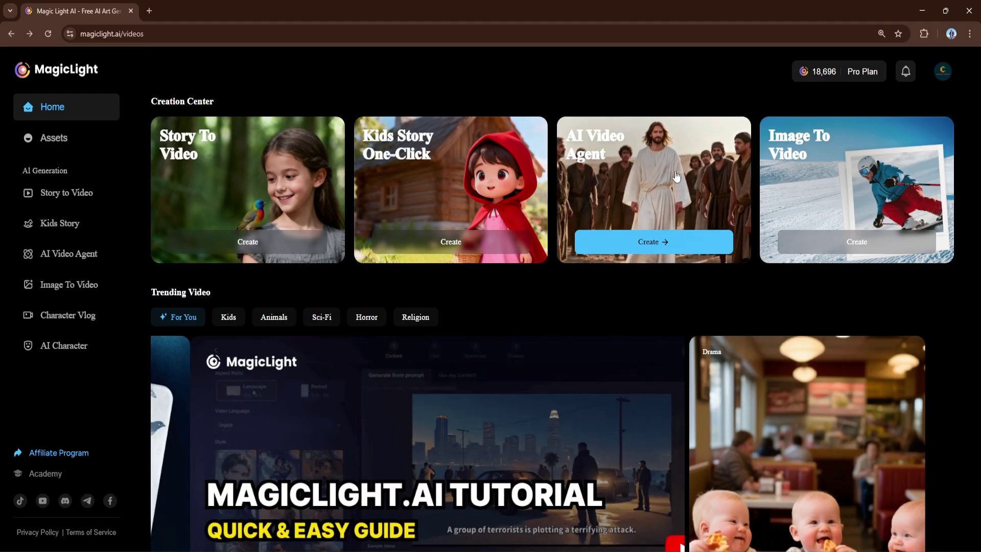
- In AI Video Agent, generate a script from a prompt beginning "A kid's story about a cute little girl Lily"
left_click(664, 241)
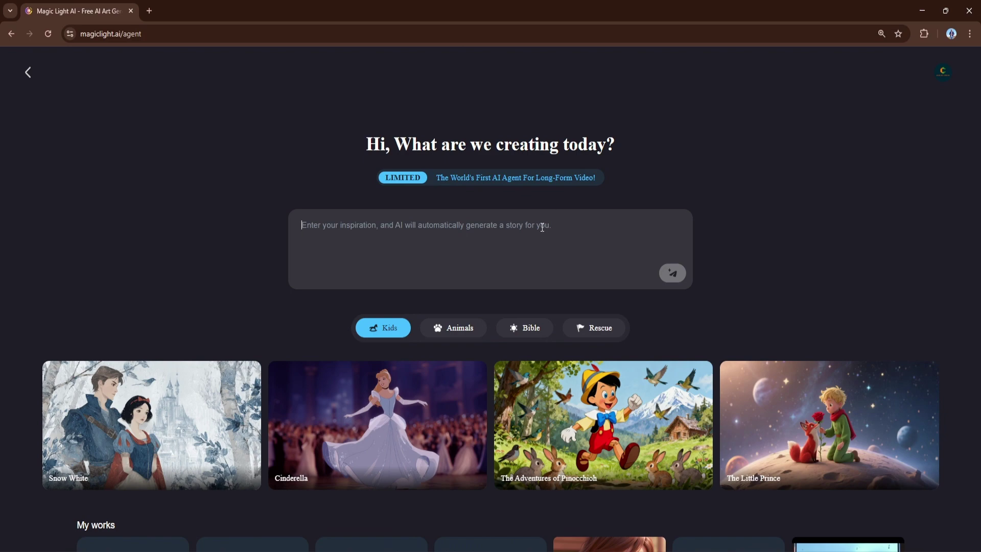
left_click(454, 331)
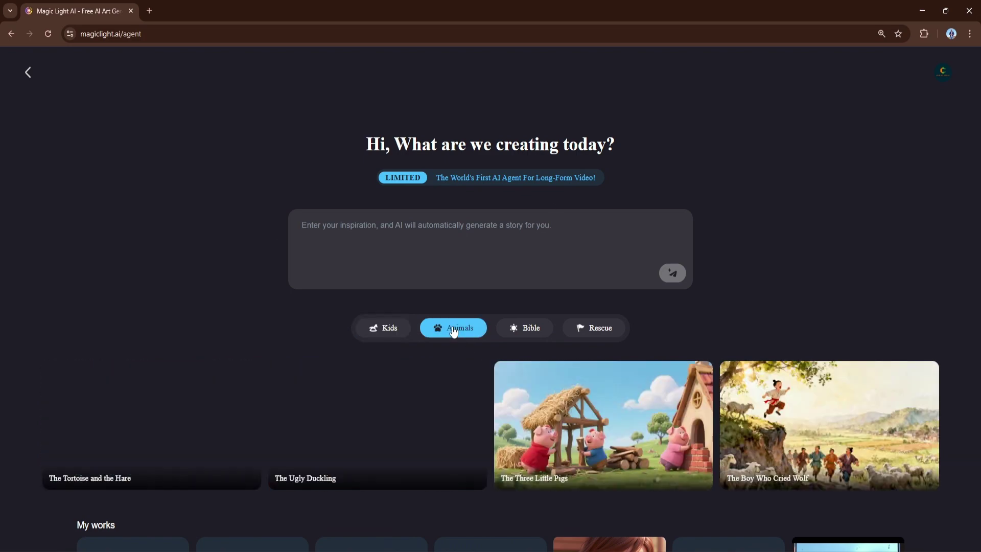
type("A k")
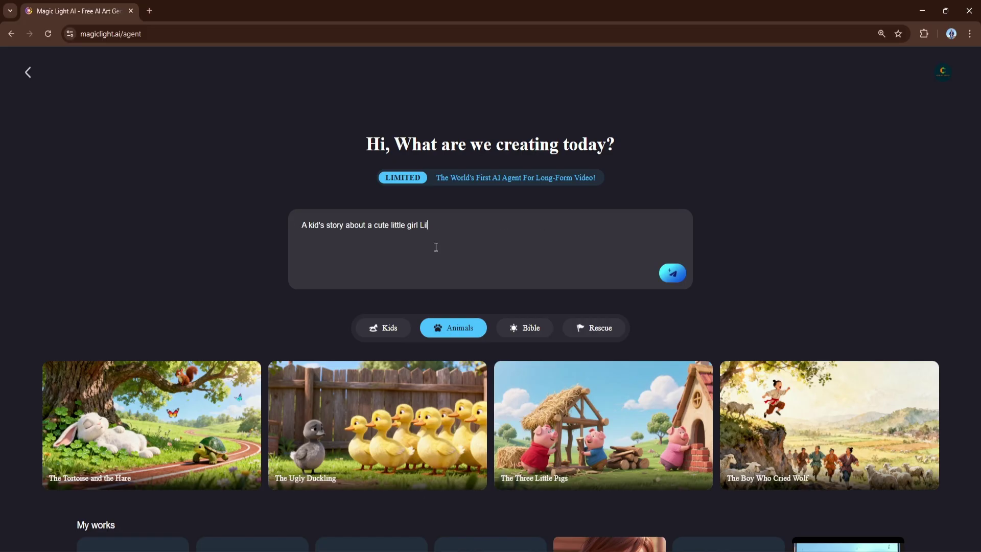
left_click(673, 273)
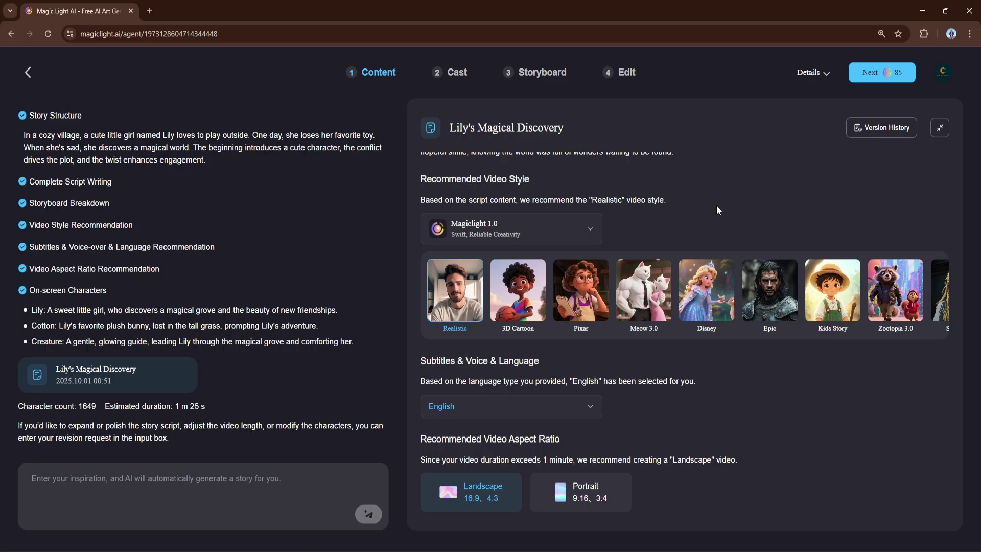
- Look through the available video styles for the generated story and choose Pixar
left_click(721, 294)
left_click(772, 293)
left_click(933, 293)
left_click(824, 296)
left_click(878, 294)
left_click(934, 293)
left_click(432, 294)
left_click(436, 294)
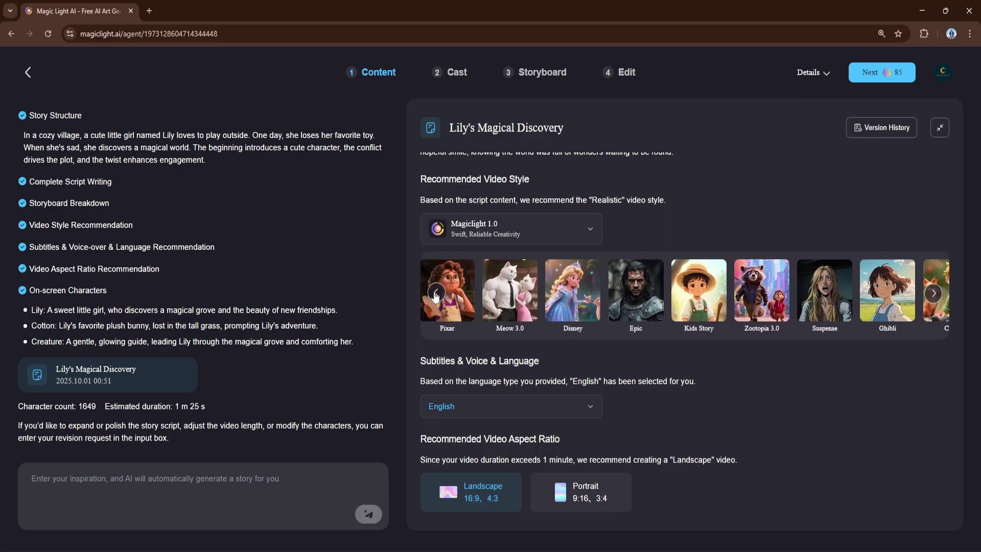
left_click(581, 296)
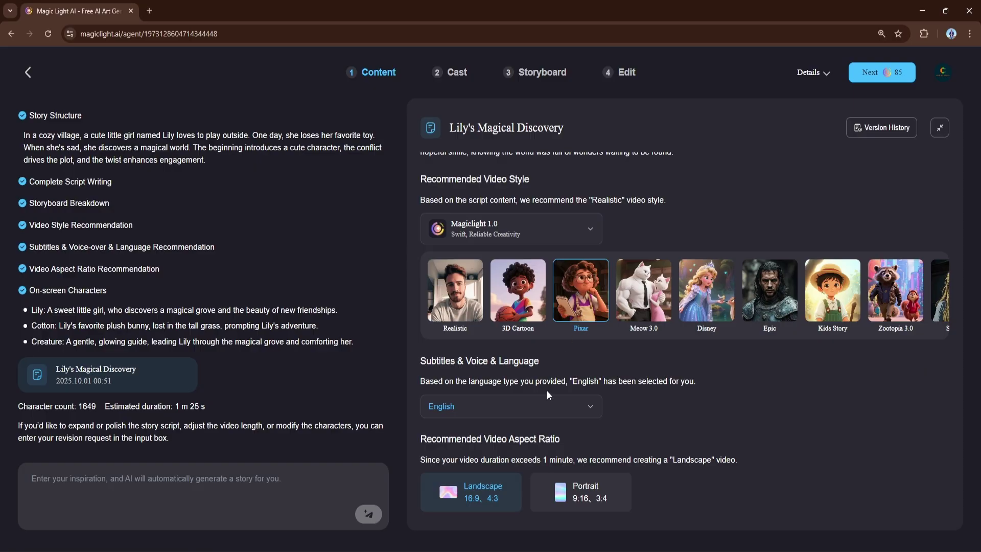
- Review the subtitle and voice-over languages and select English
left_click(547, 407)
scroll(494, 503, "down", 2)
scroll(492, 503, "down", 1)
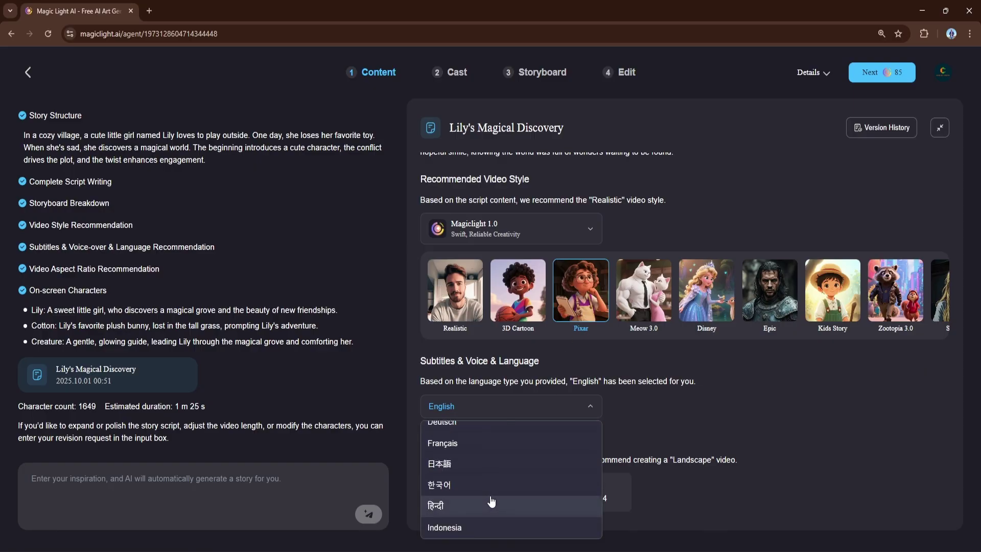
scroll(490, 500, "up", 3)
left_click(475, 435)
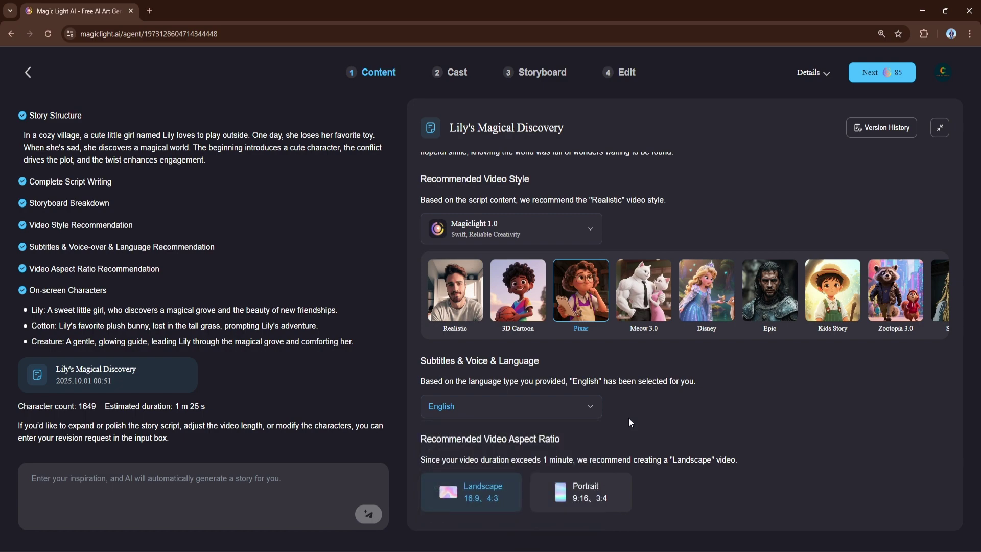
- Compare the Portrait aspect ratio, settle on Landscape, and proceed to the Cast stage
left_click(584, 500)
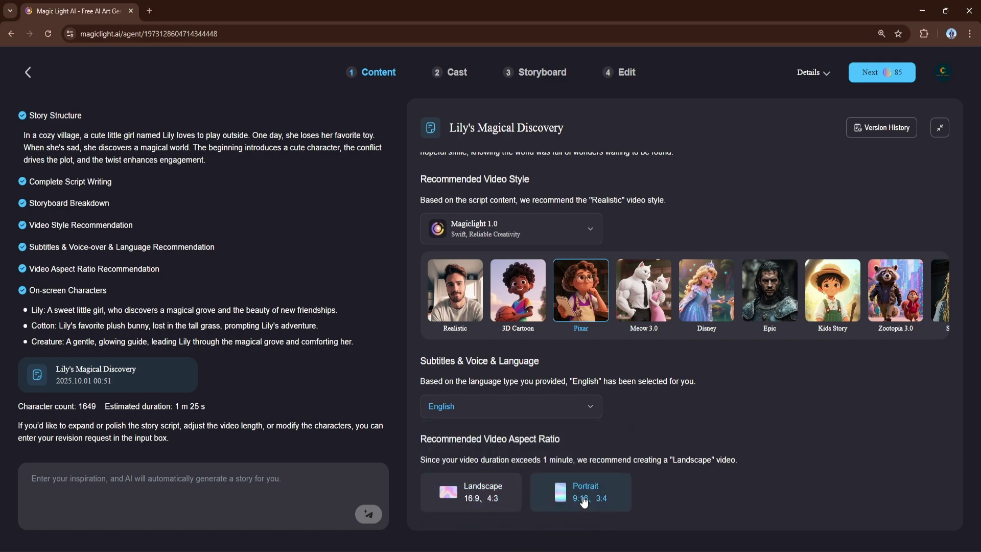
left_click(478, 500)
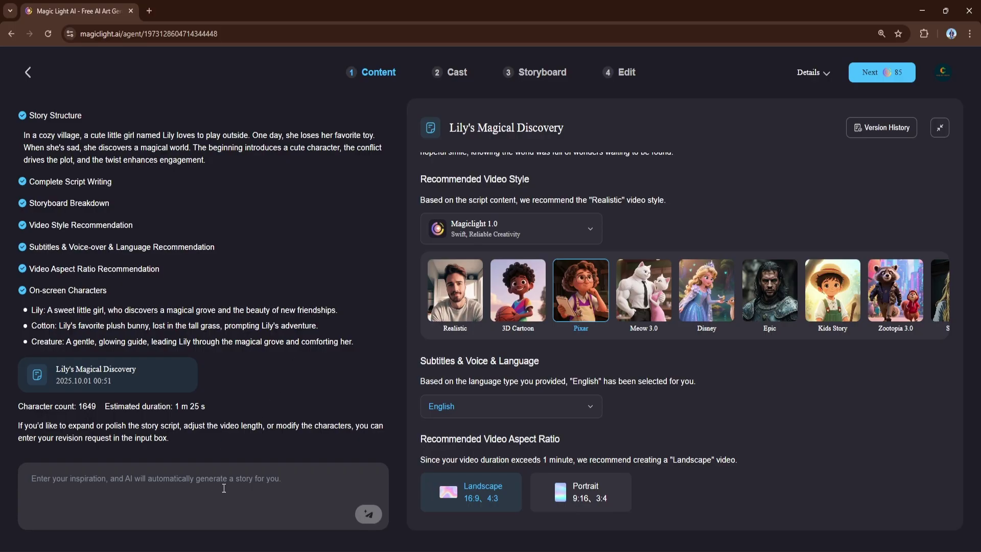
left_click(882, 72)
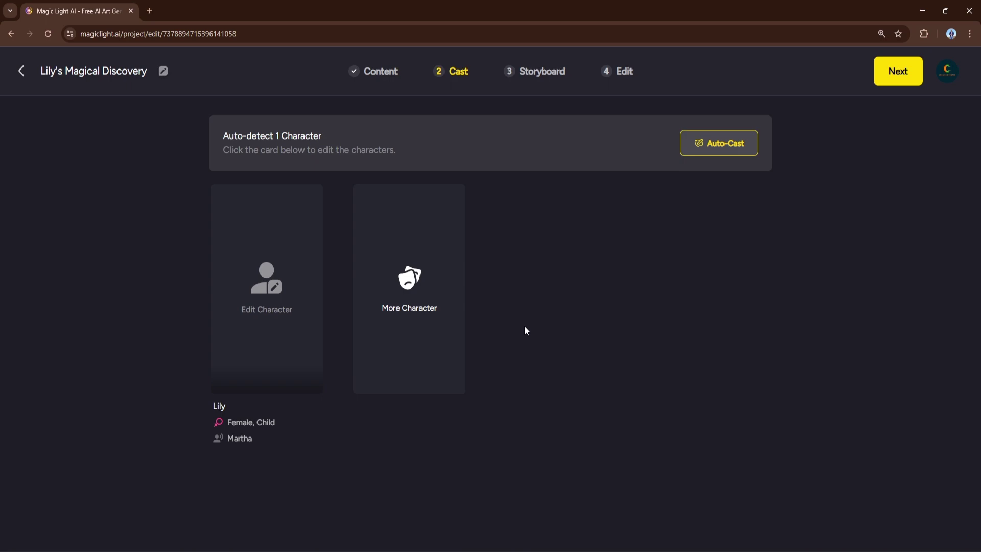
- Open Lily's character for editing and filter the character library to the Child age group
mouse_move(267, 306)
left_click(271, 301)
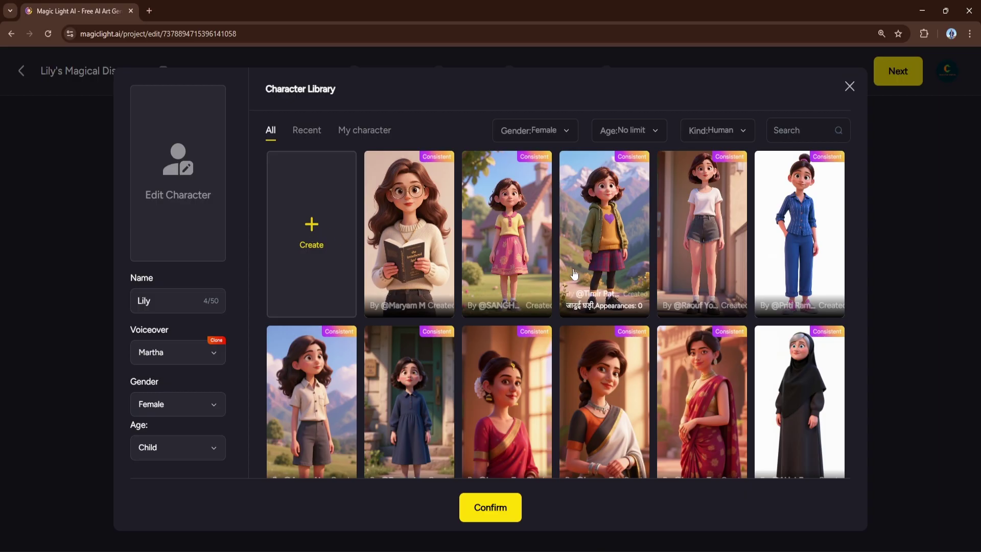
scroll(575, 274, "down", 5)
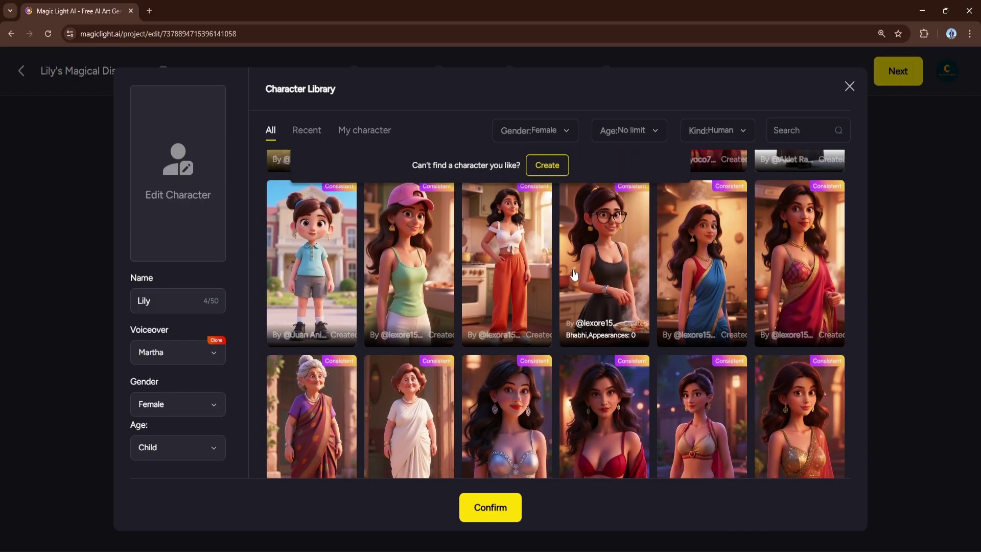
scroll(574, 274, "up", 5)
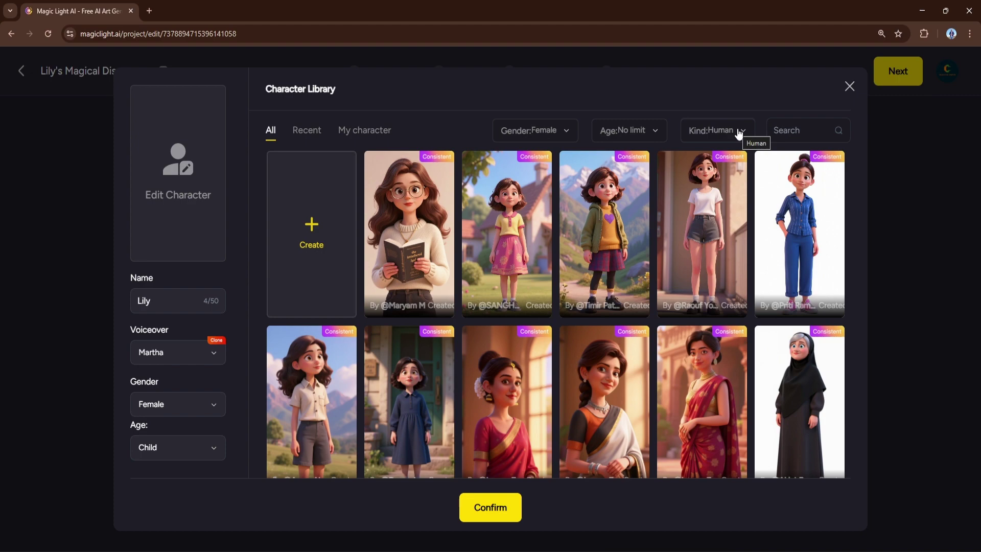
left_click(648, 134)
left_click(628, 178)
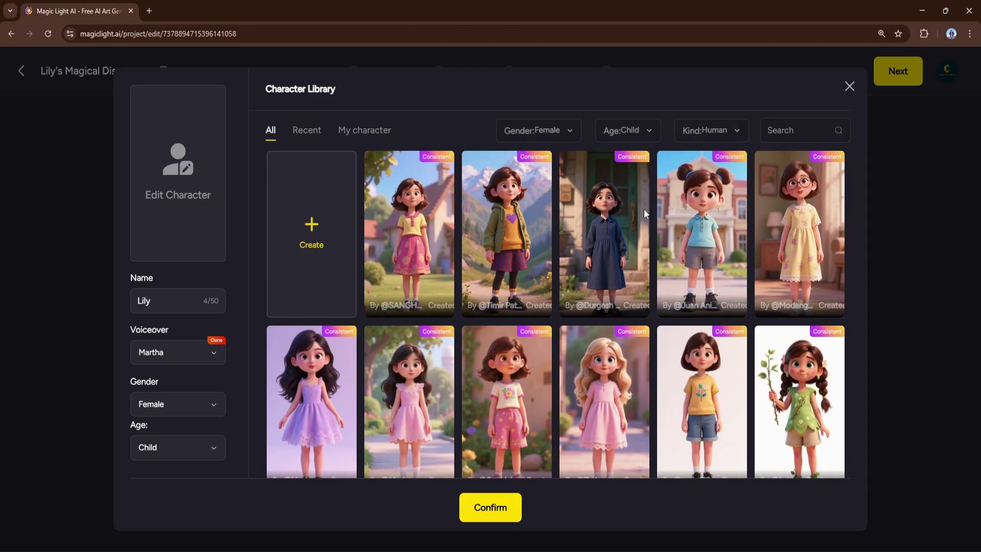
scroll(572, 301, "down", 6)
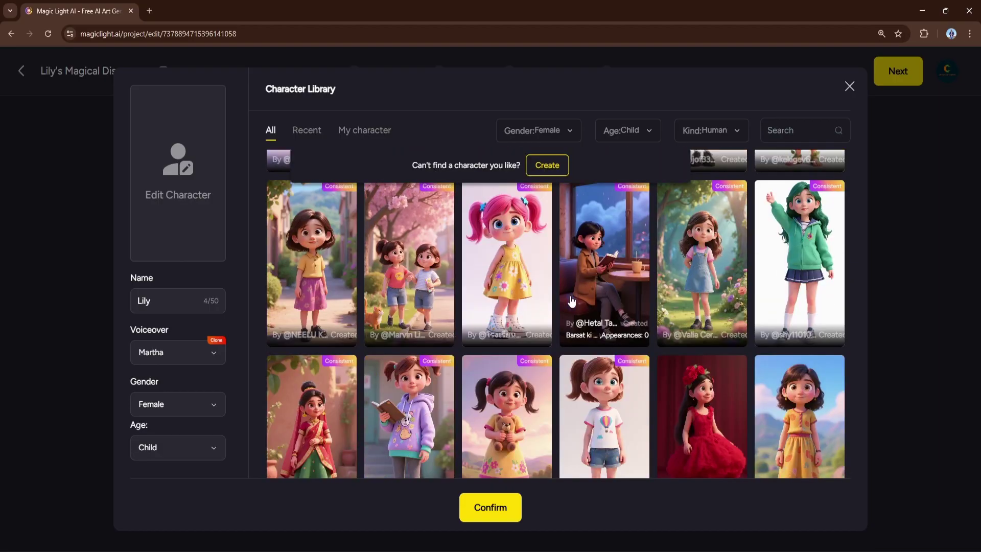
- Cast Lily as the library girl with the yellow shirt and purple skirt and confirm the character
scroll(571, 302, "down", 2)
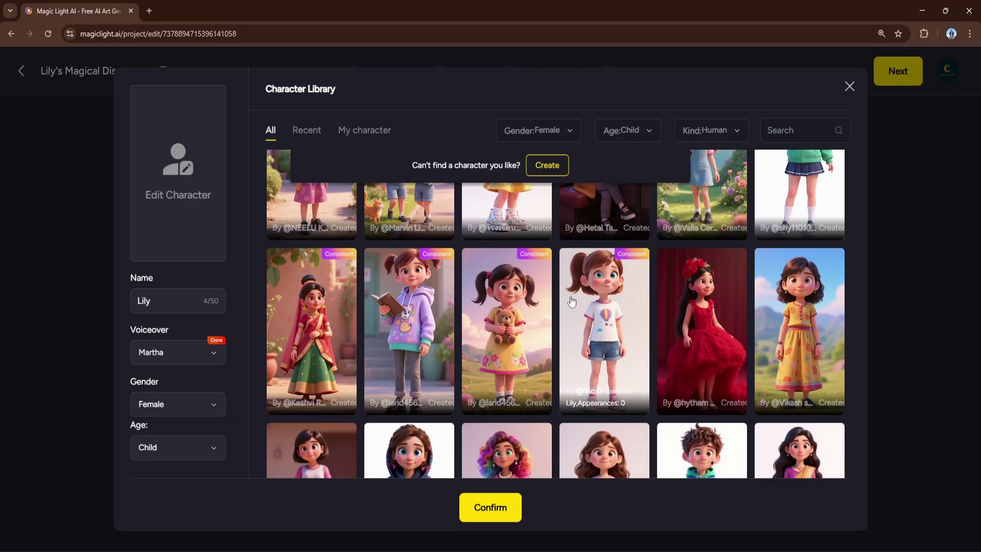
scroll(572, 302, "down", 3)
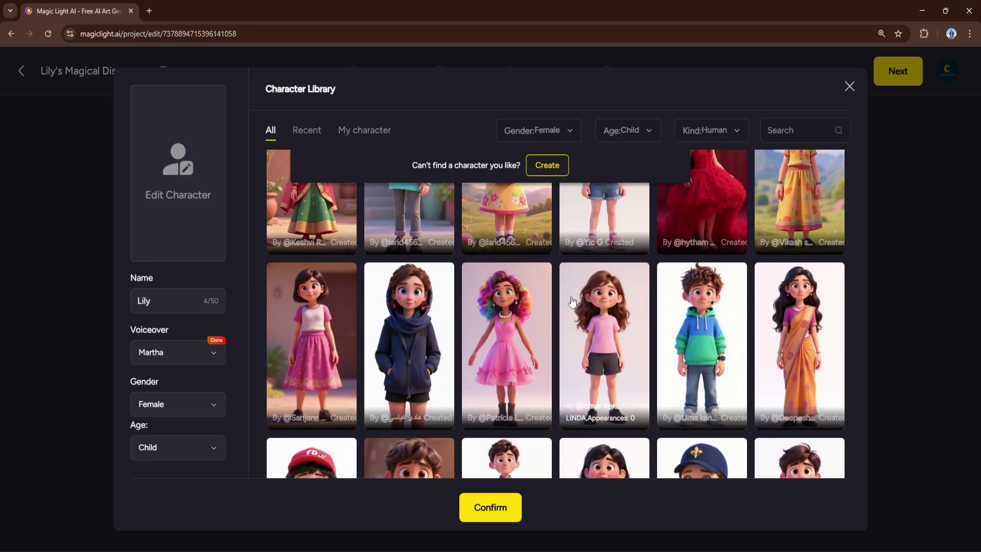
scroll(328, 297, "up", 7)
left_click(329, 297)
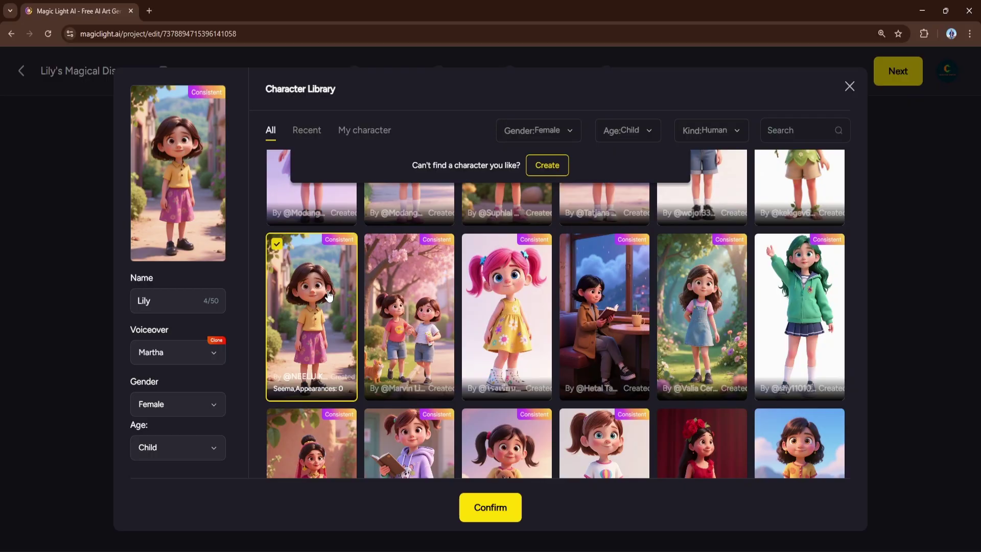
left_click(498, 507)
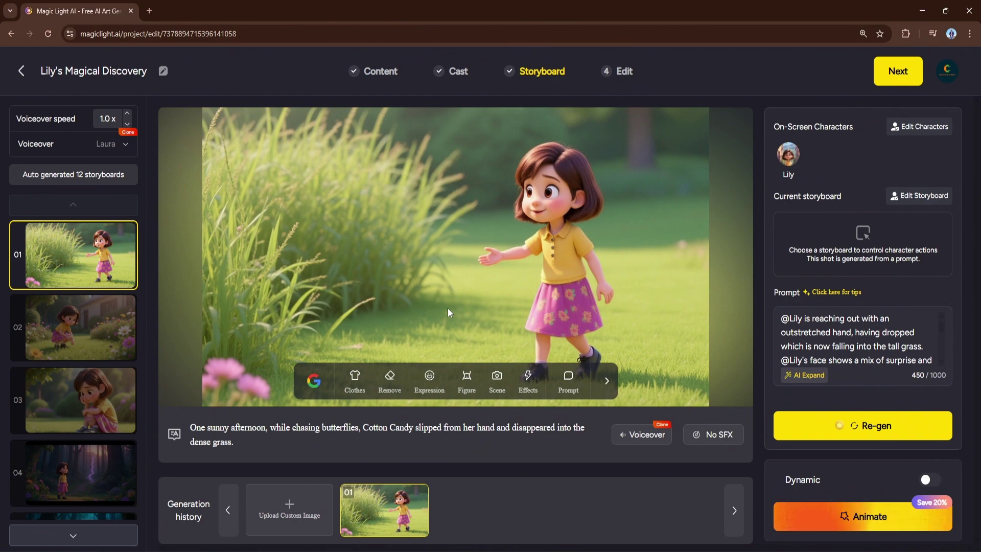
- Regenerate the storyboard 01 image with the clothes instruction "change the t-shirt to an orange color"
scroll(79, 304, "down", 5)
scroll(79, 304, "up", 4)
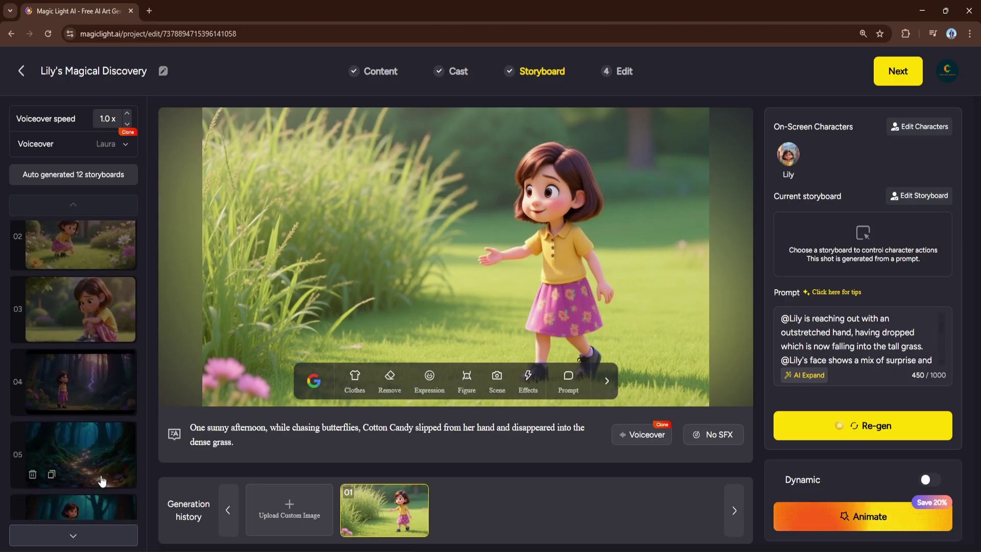
scroll(102, 481, "up", 1)
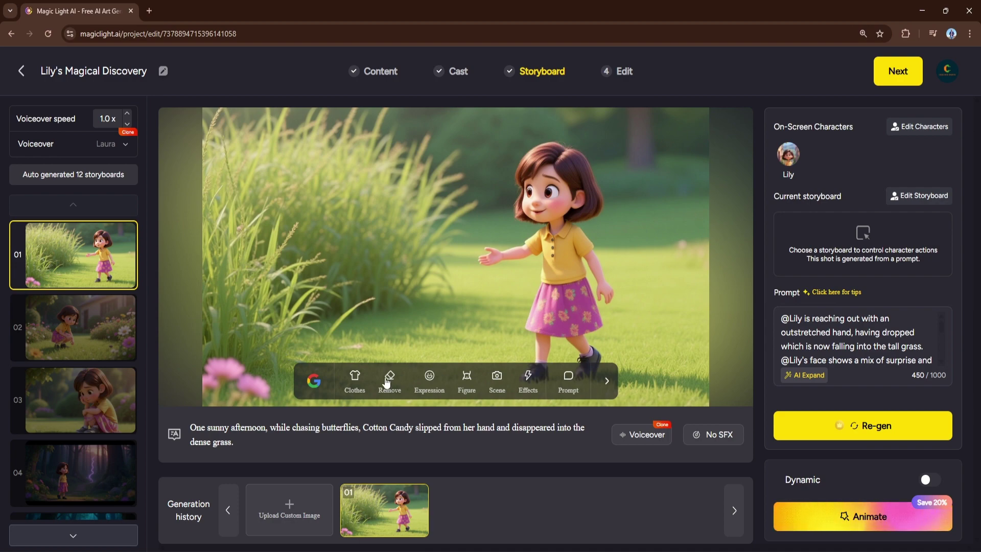
left_click(355, 379)
left_click(440, 345)
type("change ")
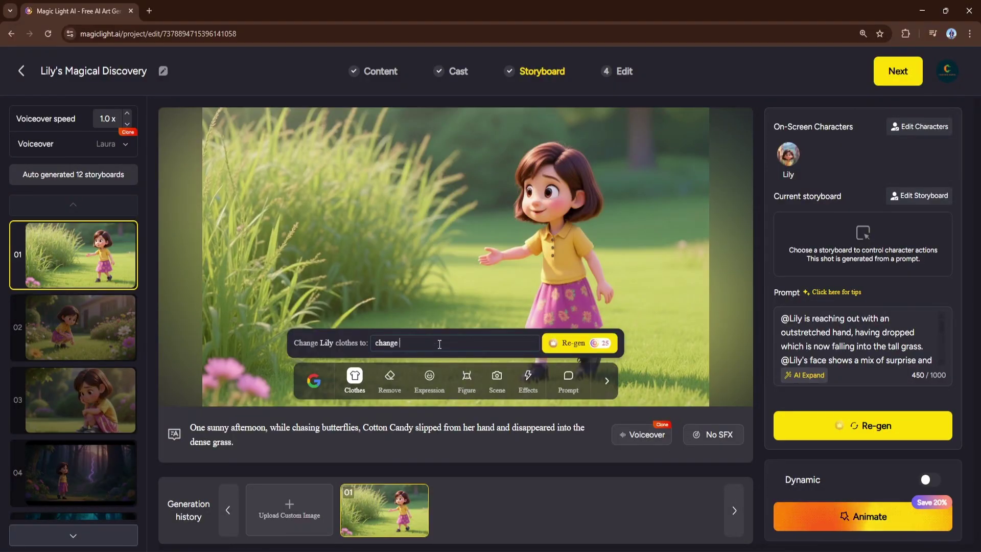
type("t-shirt to orange color")
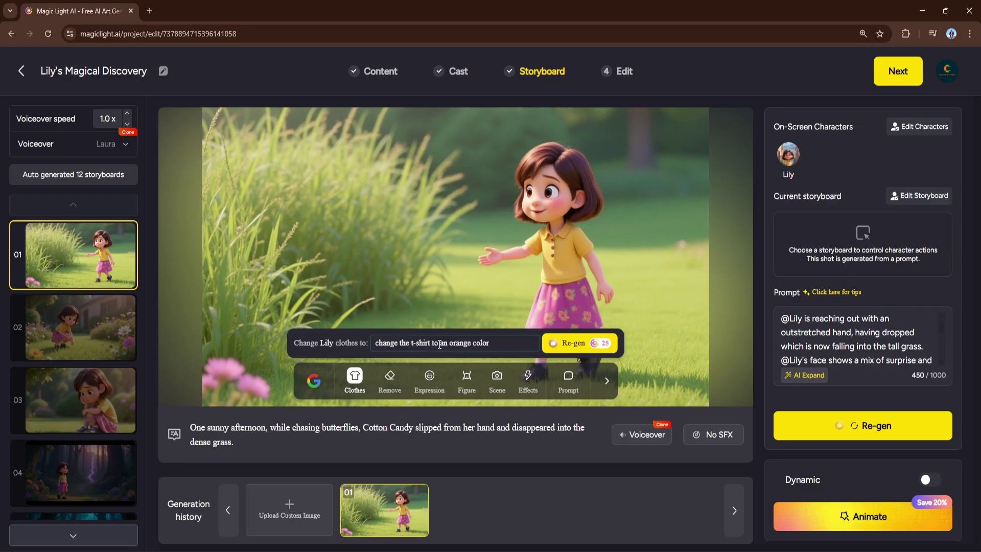
key("Return")
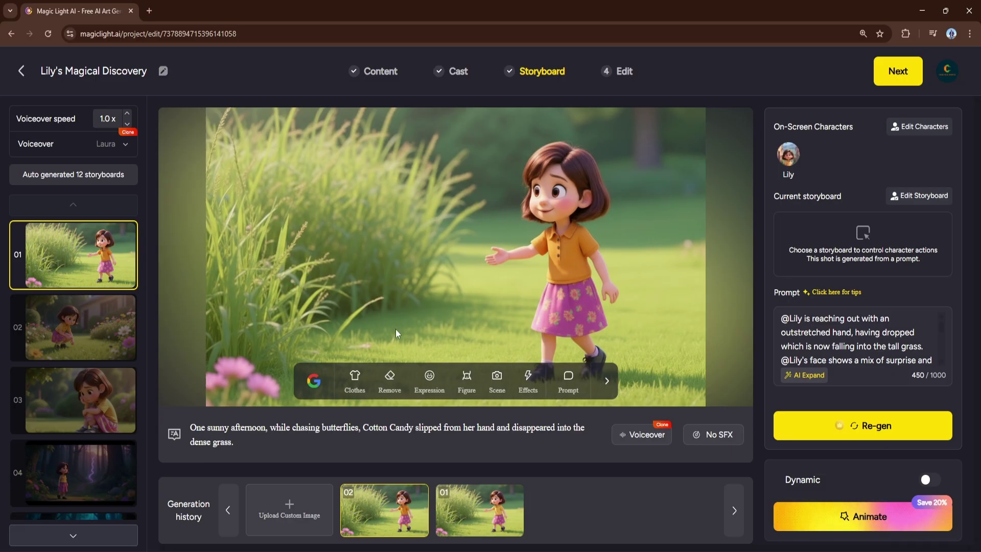
- Regenerate the storyboard 01 image with the removal instruction "remove the pink flower"
left_click(396, 378)
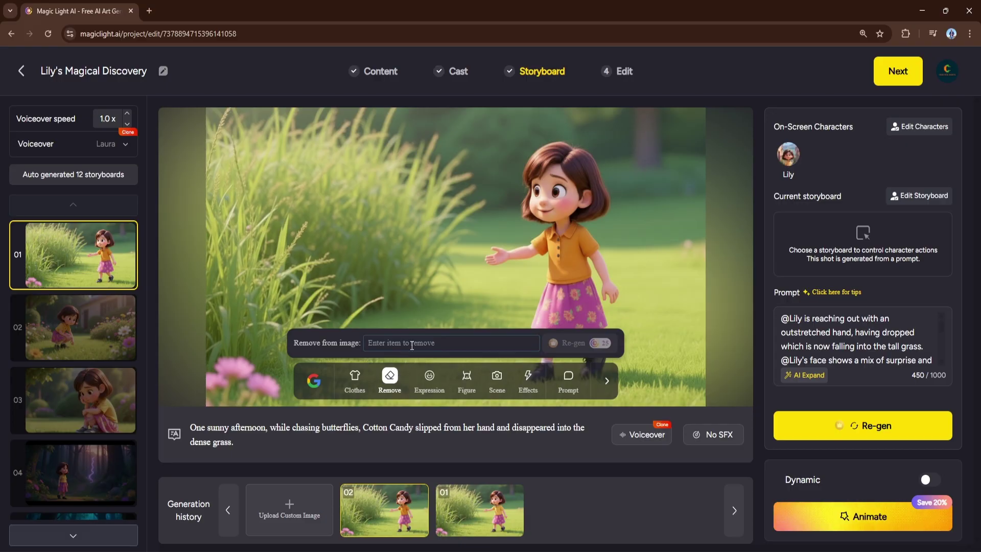
type("remove the pink flower")
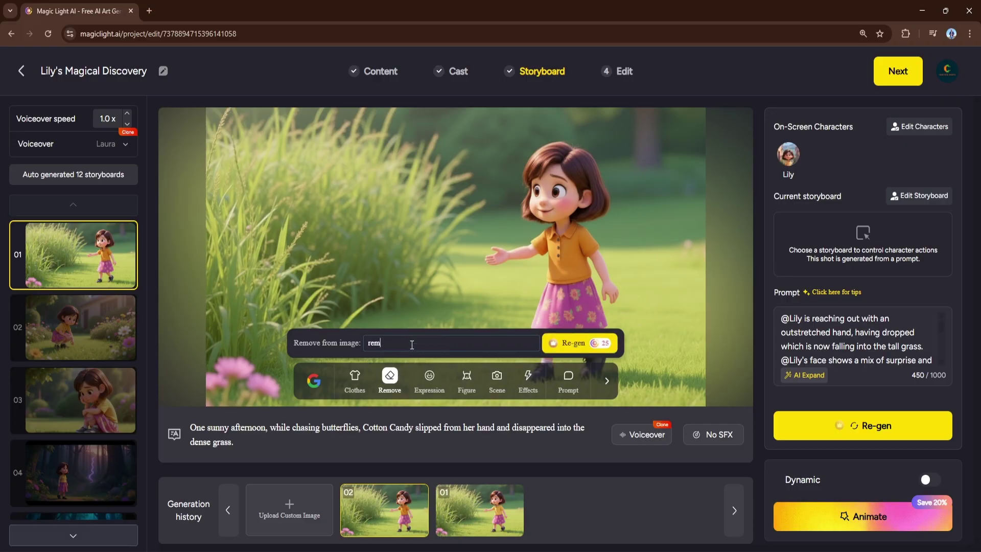
left_click(577, 343)
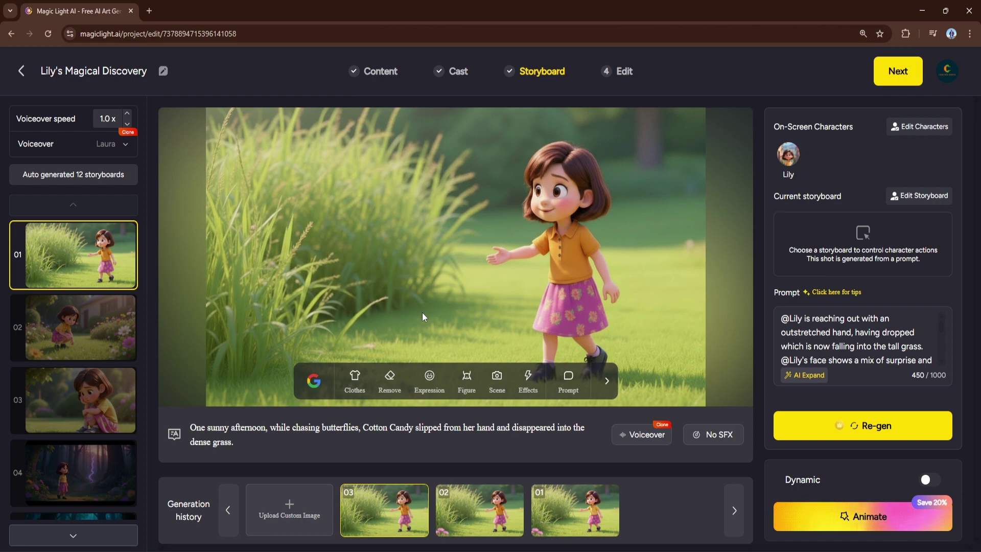
- Regenerate the image of storyboard 03, where Lily sits on the grass, from its existing prompt
left_click(87, 330)
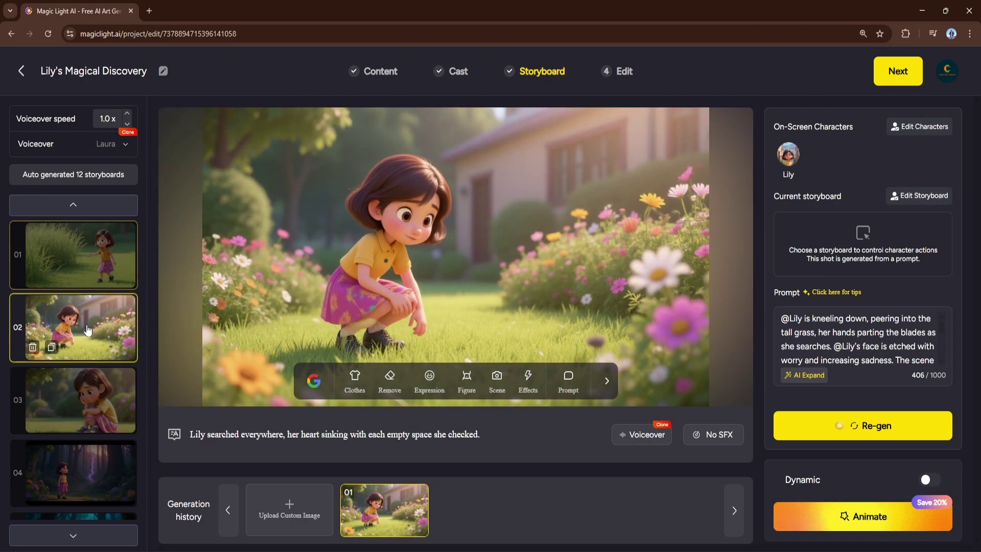
left_click(89, 384)
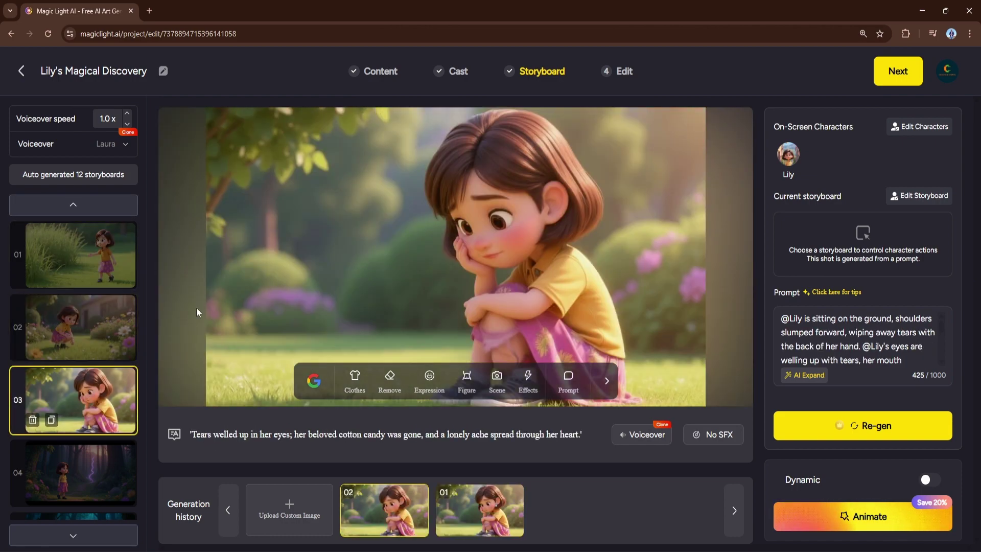
left_click(904, 436)
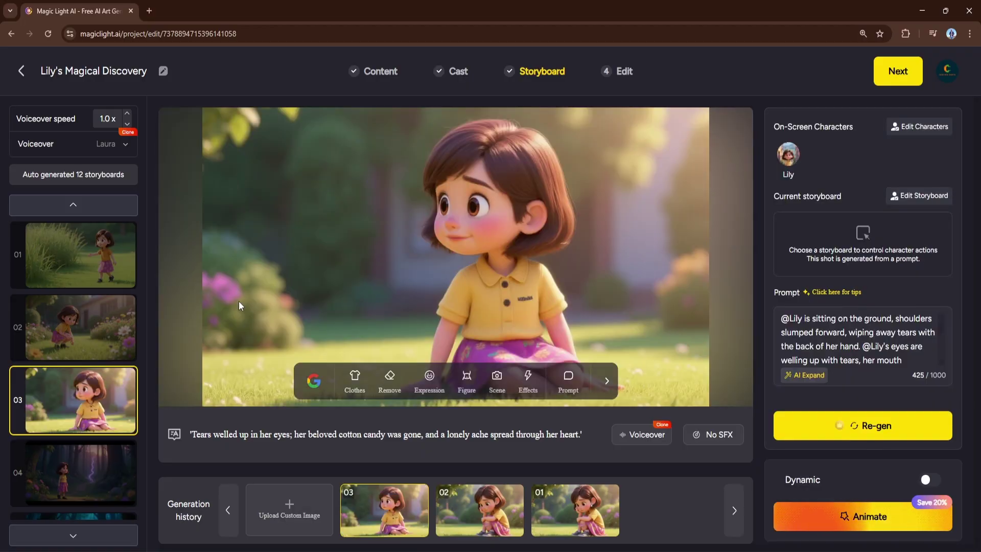
- Delete storyboard 05, the empty forest path scene, and look over the remaining storyboards
left_click(77, 472)
left_click(41, 378)
left_click(32, 352)
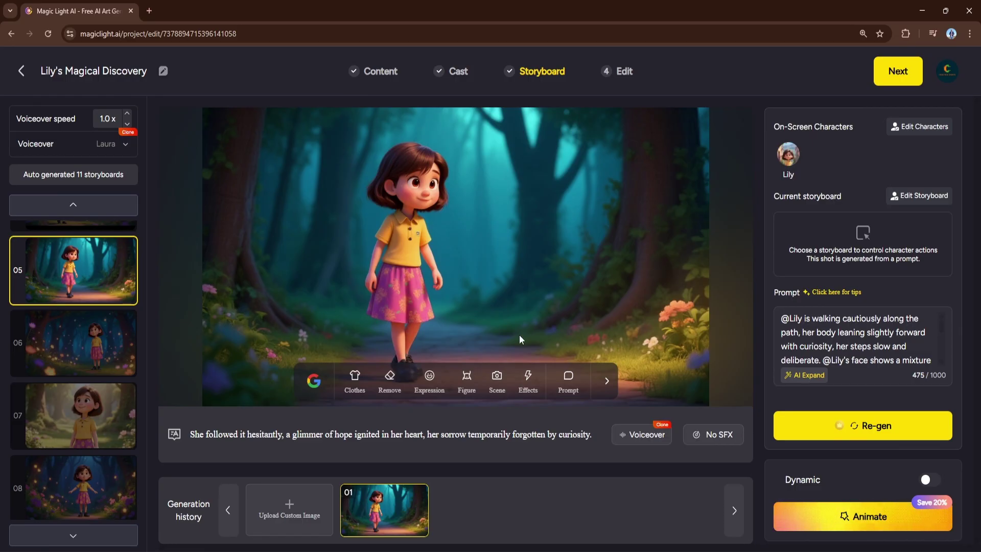
scroll(71, 358, "down", 4)
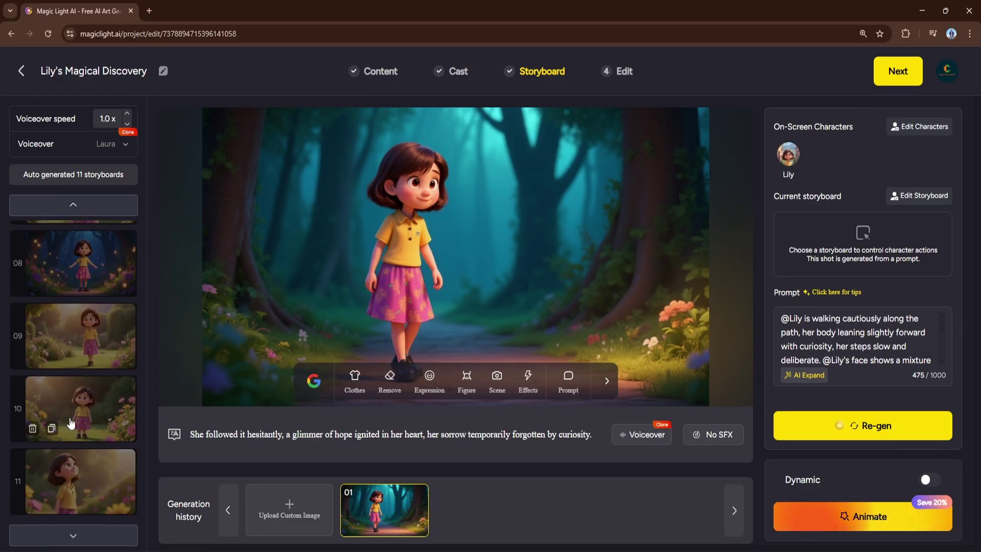
scroll(70, 424, "up", 9)
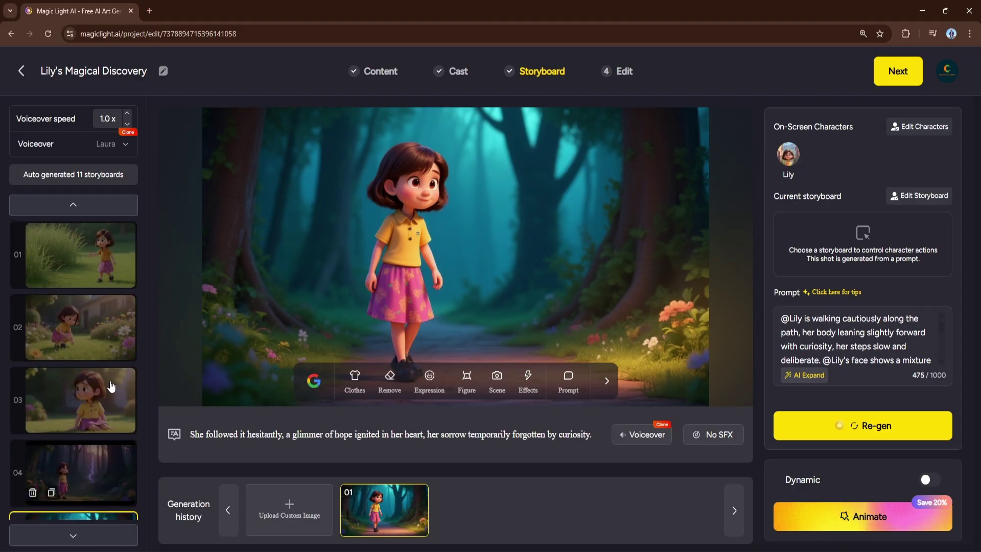
- Open the voiceover settings of storyboard 01 and browse the available voices
left_click(77, 256)
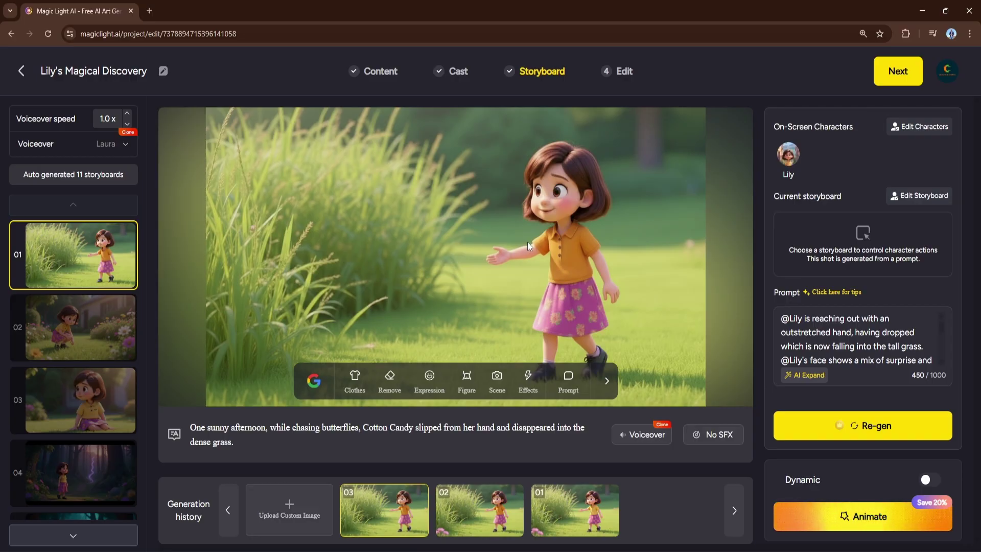
left_click(639, 437)
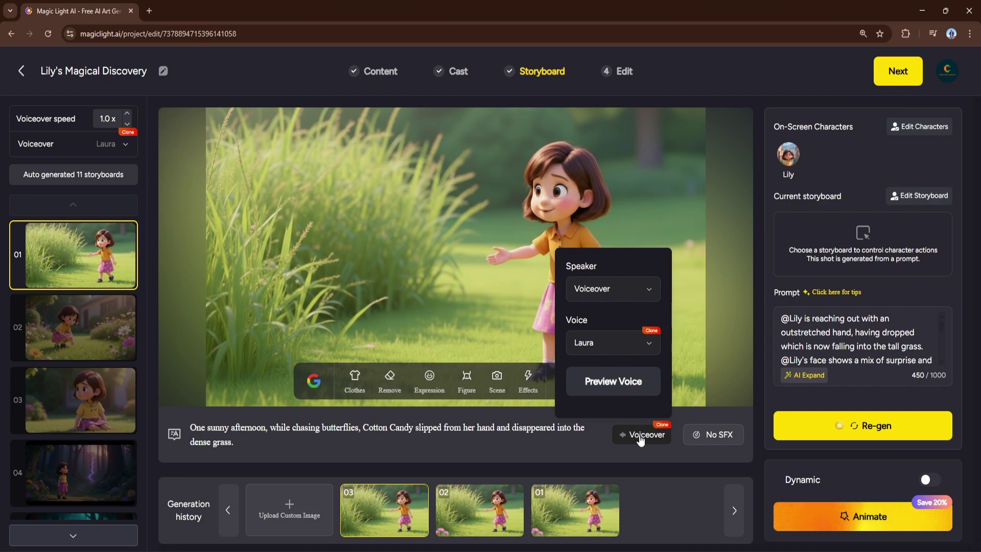
left_click(643, 343)
scroll(620, 399, "down", 5)
scroll(620, 399, "down", 5)
scroll(622, 444, "up", 2)
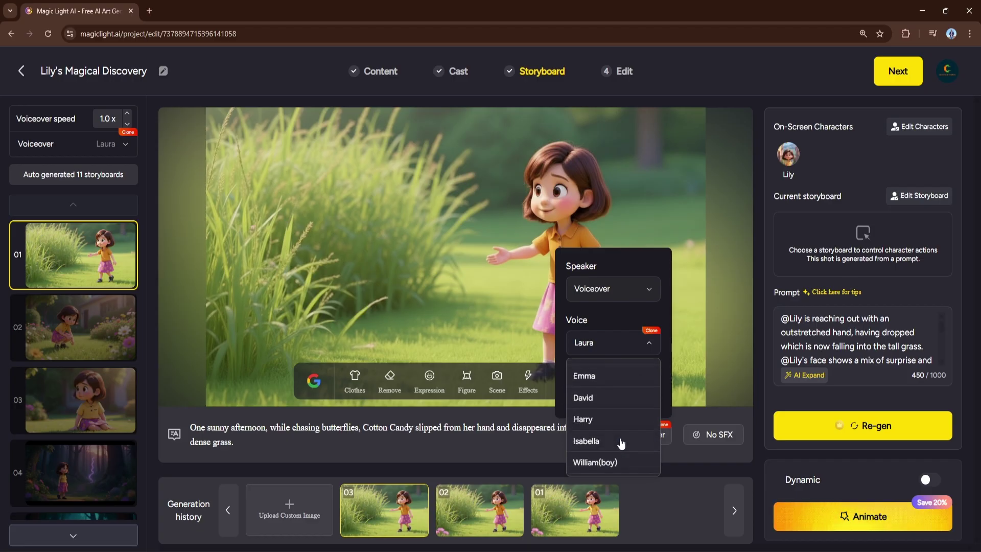
scroll(620, 441, "up", 10)
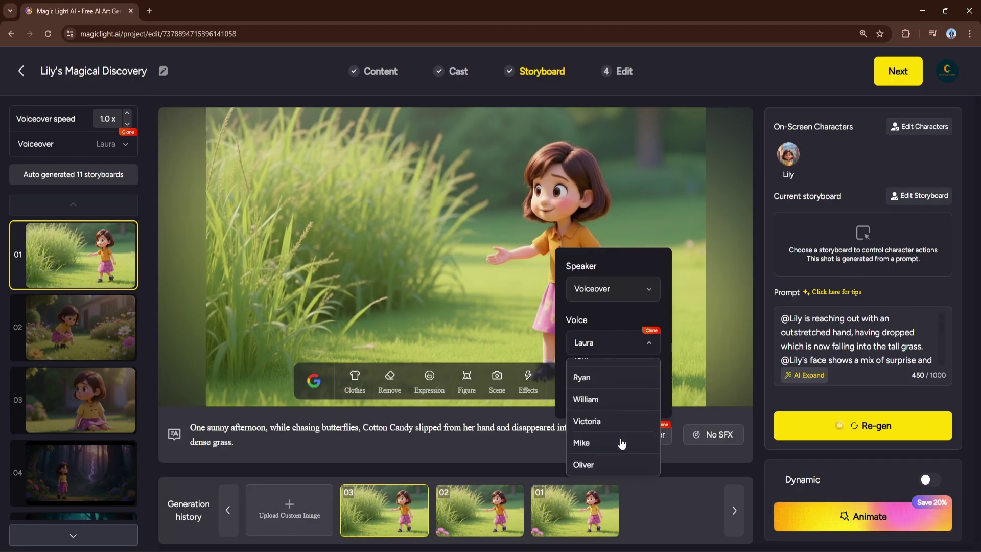
left_click(625, 310)
- Examine the Voice Cloning form from the storyboard 01 voice options, then close it
left_click(648, 345)
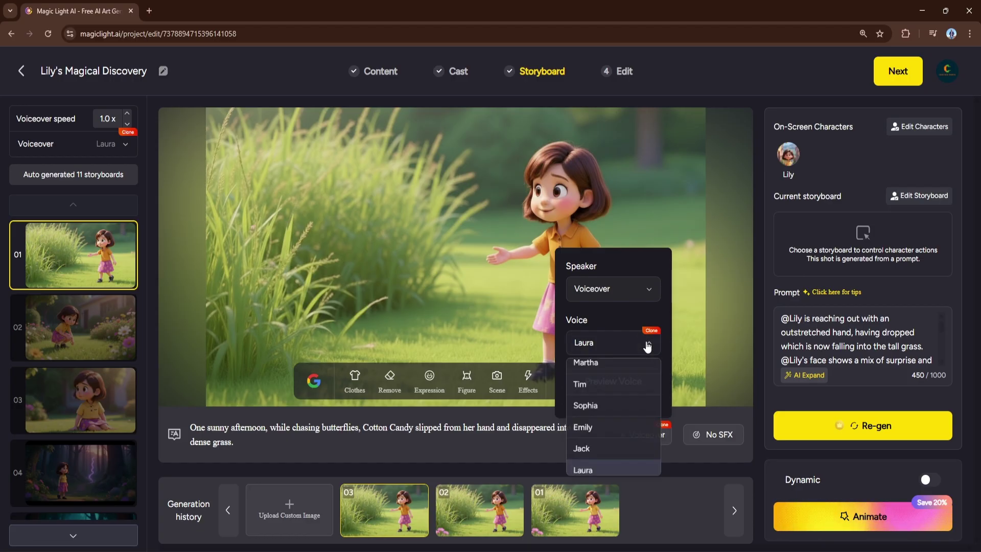
scroll(629, 410, "up", 2)
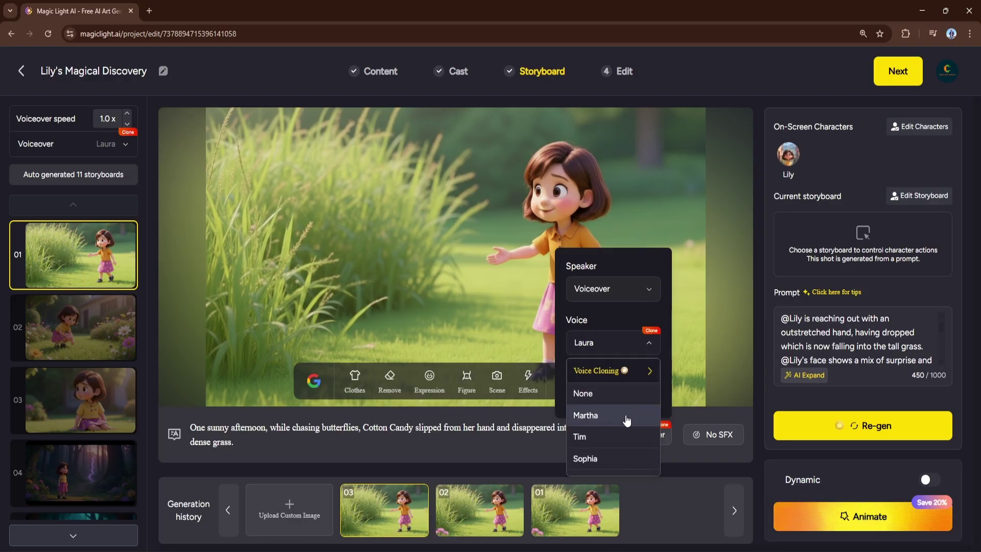
left_click(645, 372)
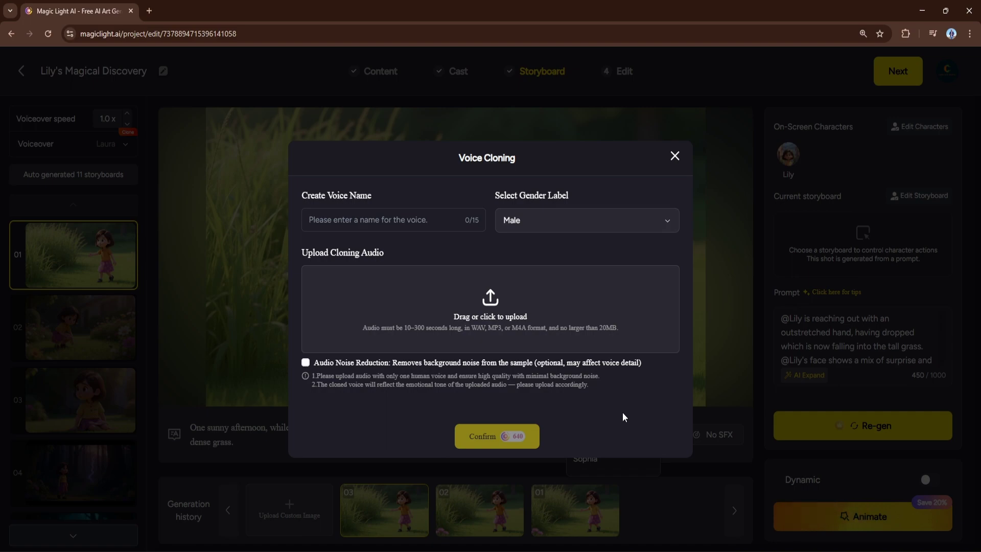
left_click(675, 157)
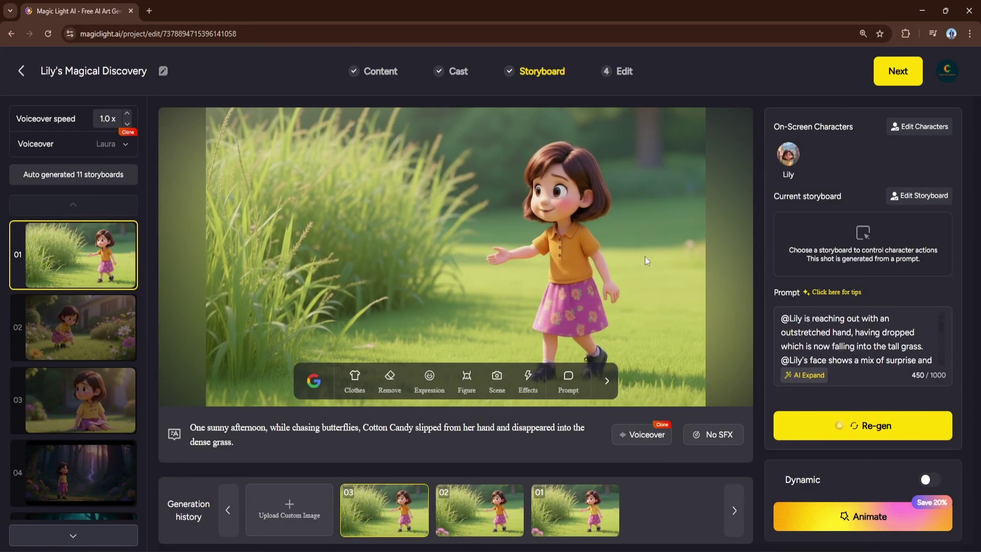
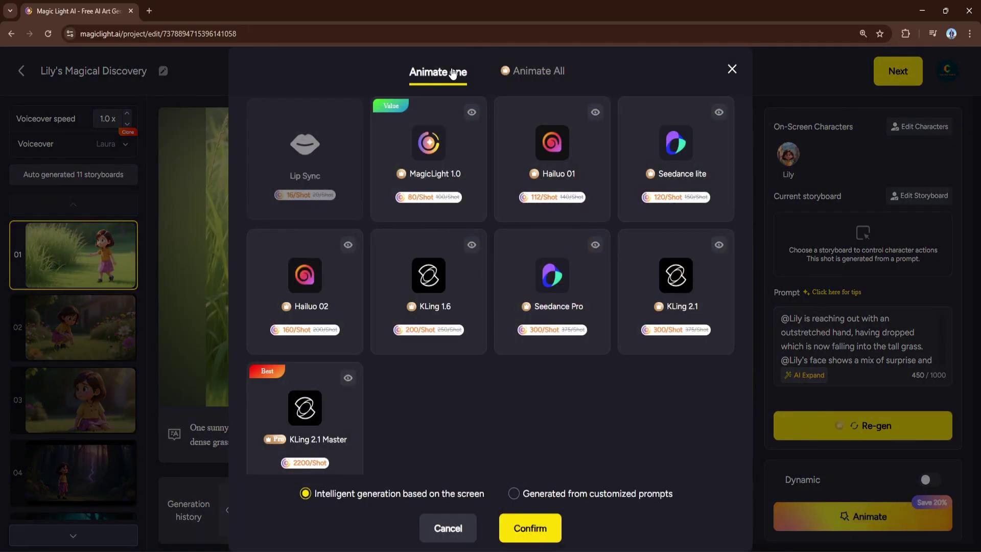
- Compare animating one or all images, then animate all storyboards with the KLing 2.1 model
left_click(542, 72)
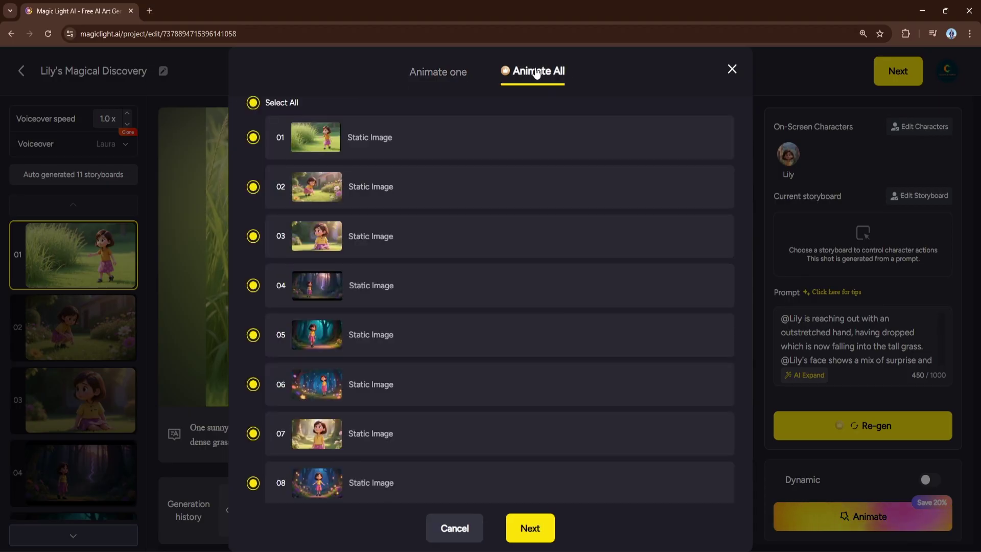
left_click(440, 74)
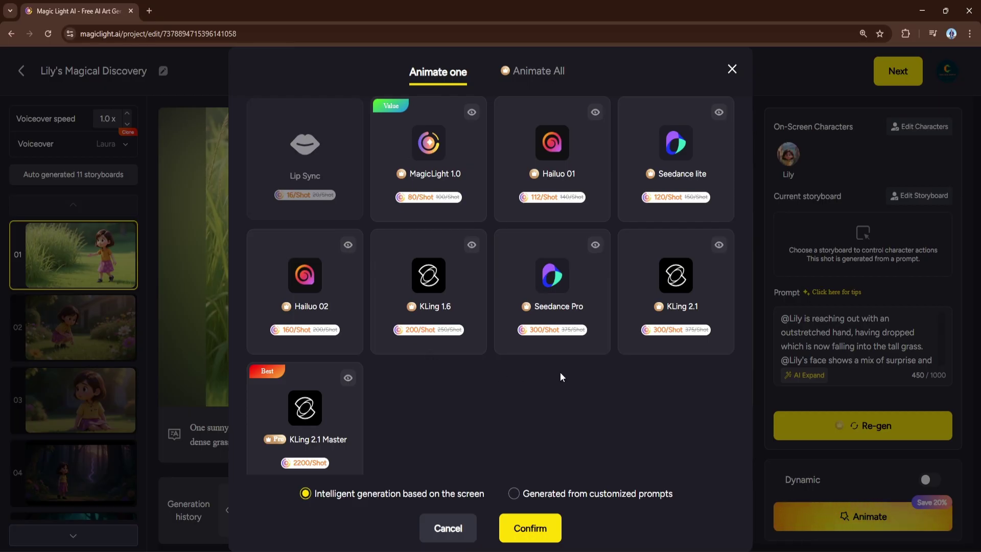
left_click(692, 314)
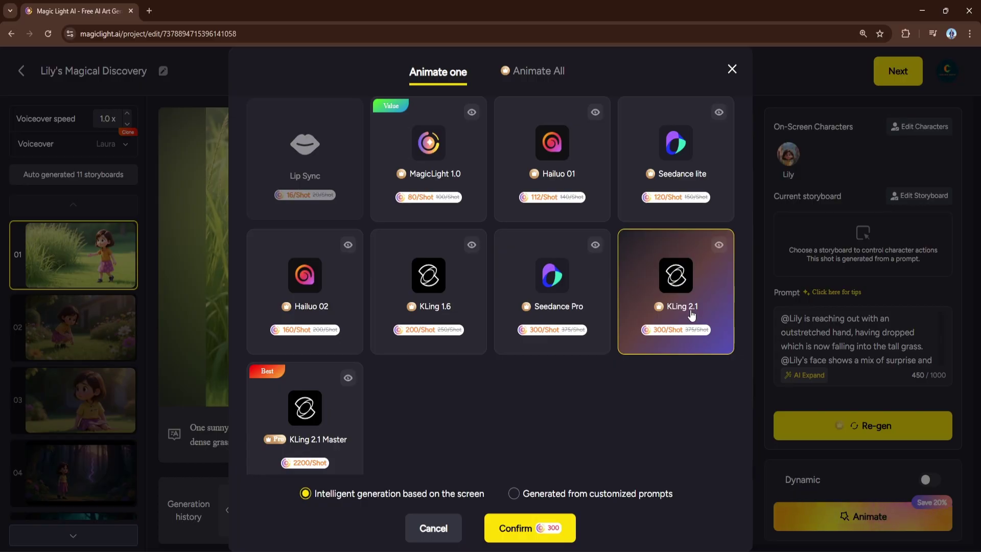
left_click(526, 75)
left_click(530, 528)
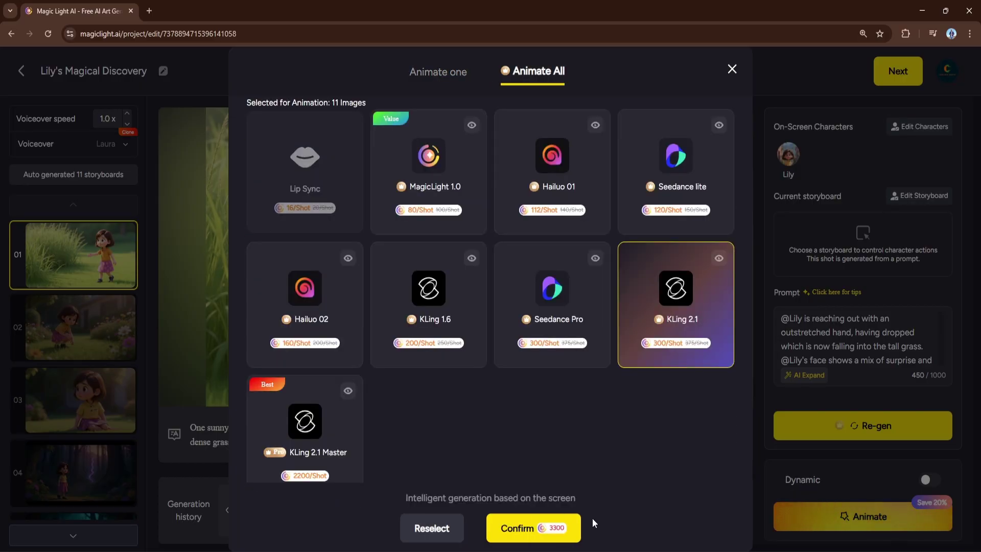
left_click(551, 530)
left_click(533, 345)
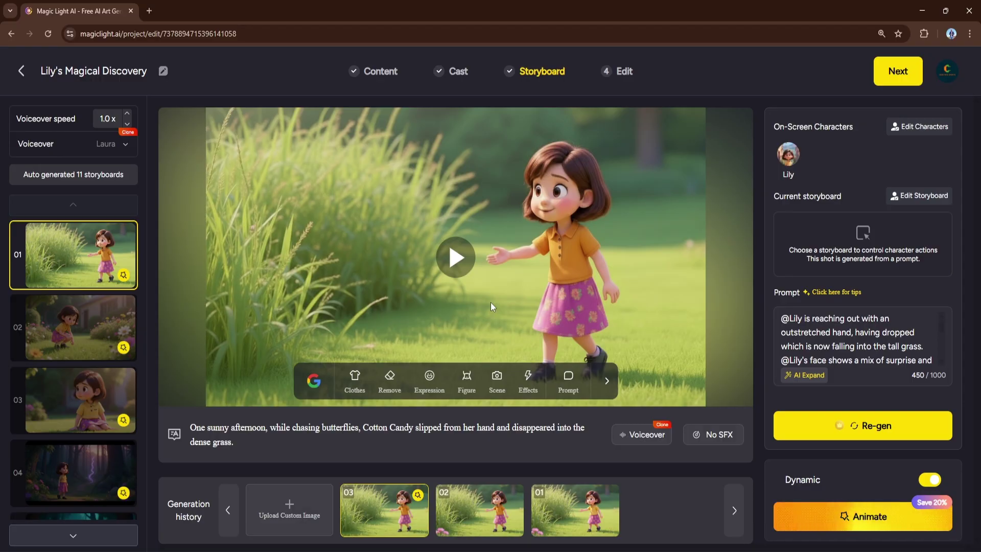
- Proceed to the Edit stage and review the video's cover settings
left_click(893, 81)
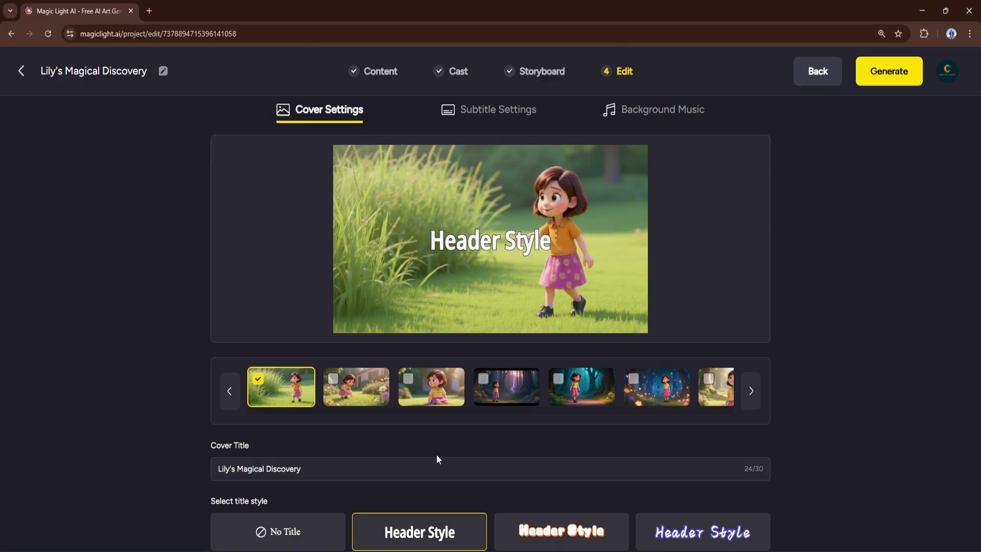
scroll(436, 459, "down", 1)
scroll(452, 439, "up", 1)
- Try out the alternative subtitle styles and select the blue-outlined handwritten one
left_click(519, 113)
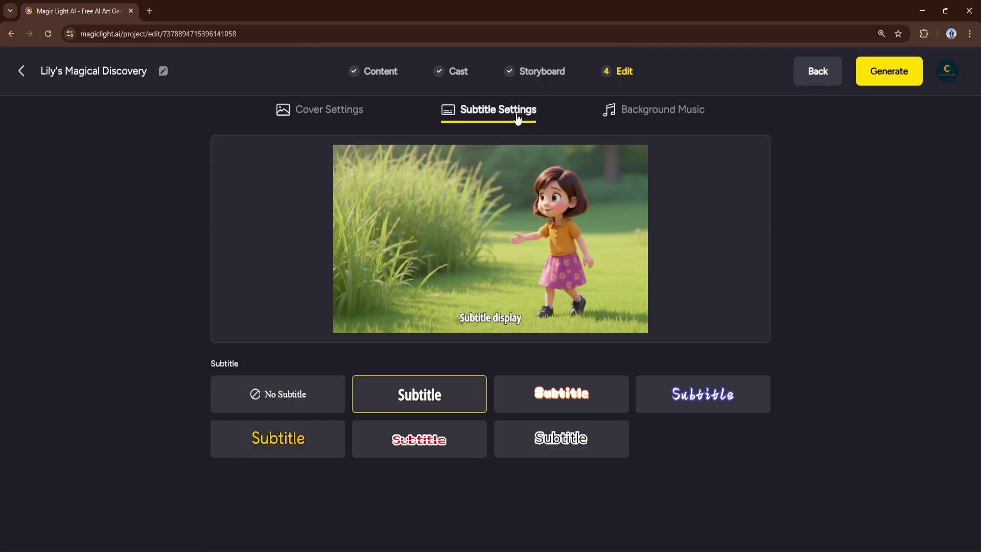
left_click(562, 394)
left_click(692, 396)
left_click(276, 438)
left_click(419, 439)
left_click(593, 440)
left_click(574, 390)
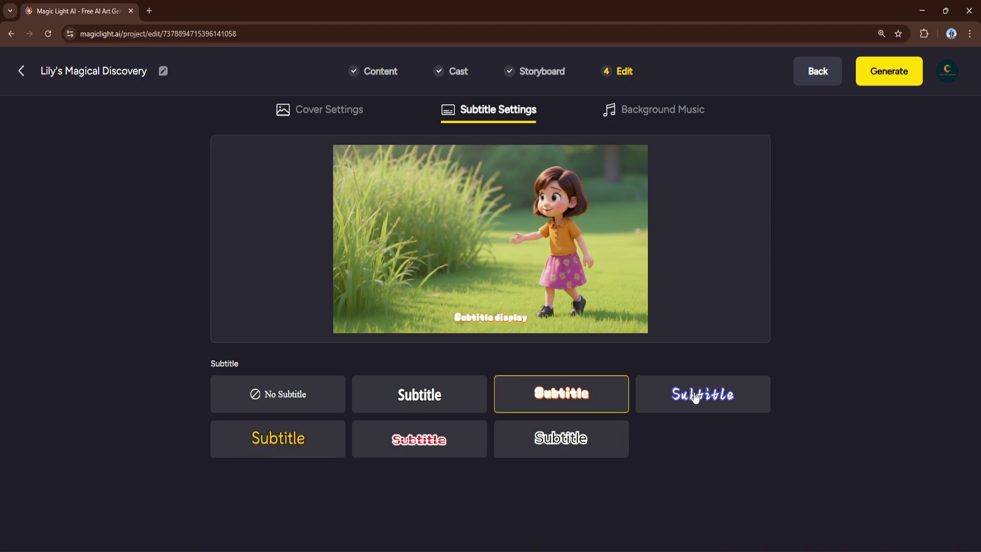
left_click(696, 398)
- Browse the background music tracks and preview Creme Brulee
left_click(670, 112)
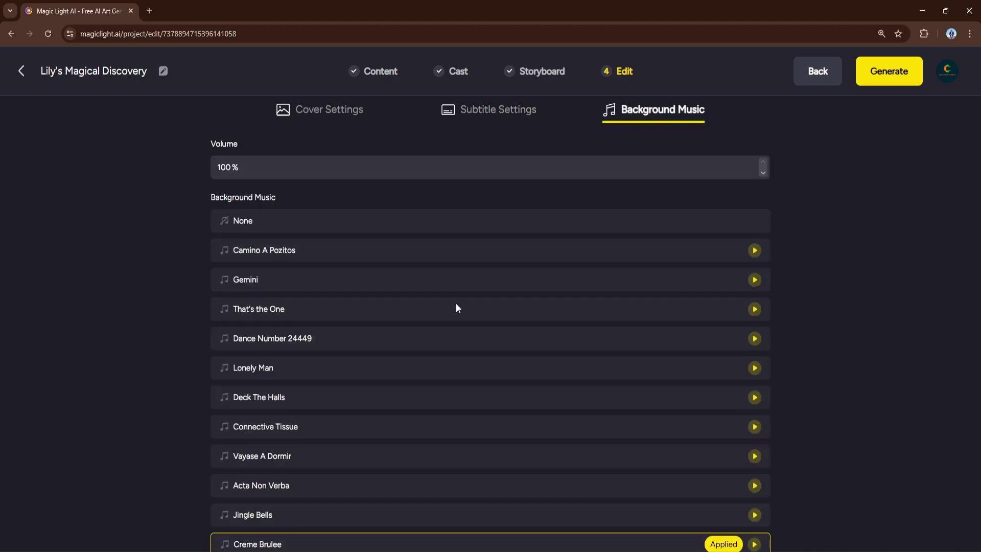
scroll(456, 307, "down", 3)
left_click(728, 438)
left_click(755, 441)
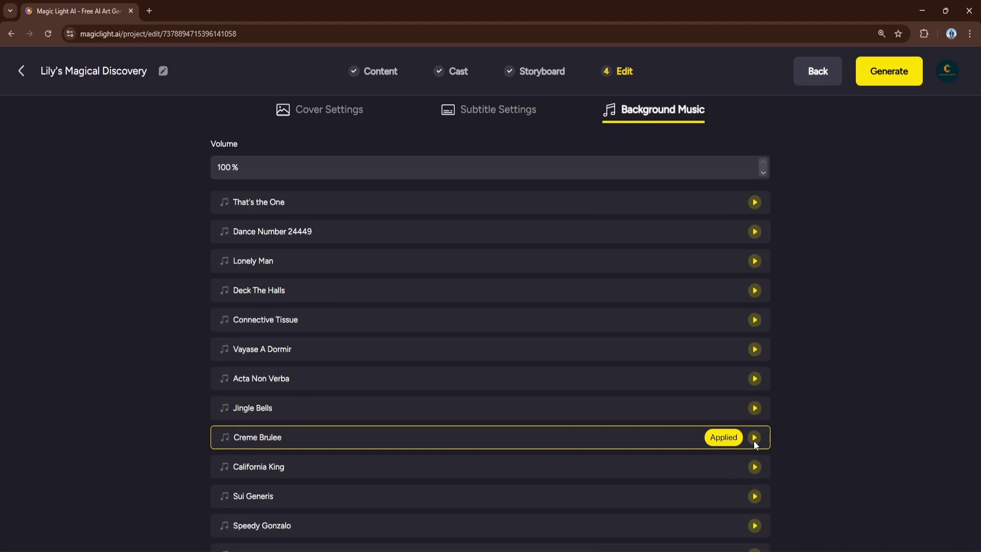
- Generate the final video with a 16:9 ratio and High (1080p) export resolution
left_click(890, 81)
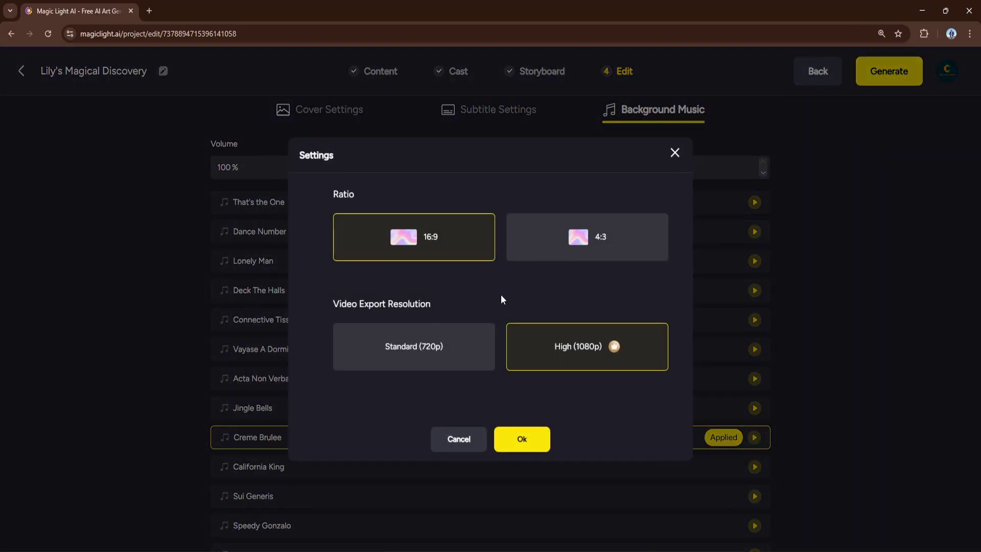
left_click(536, 441)
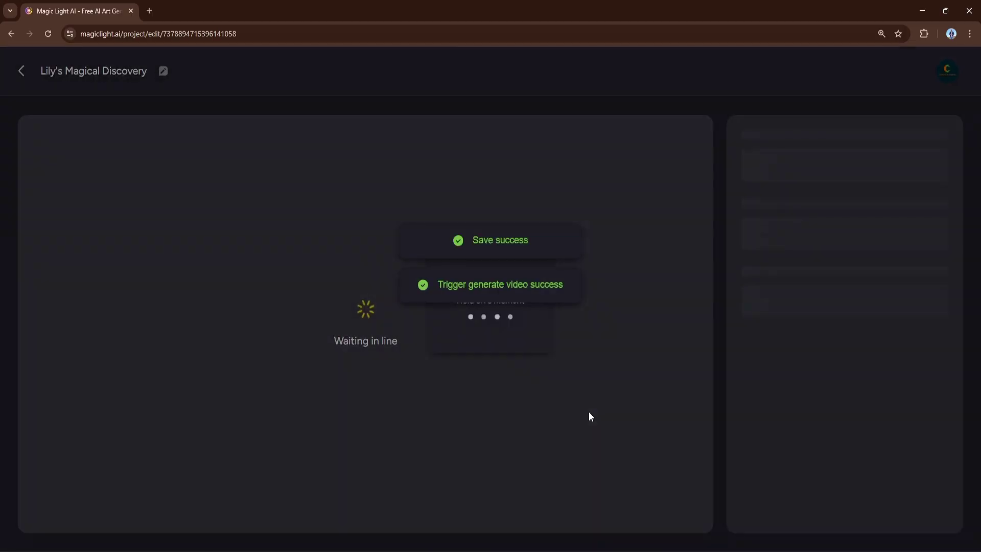